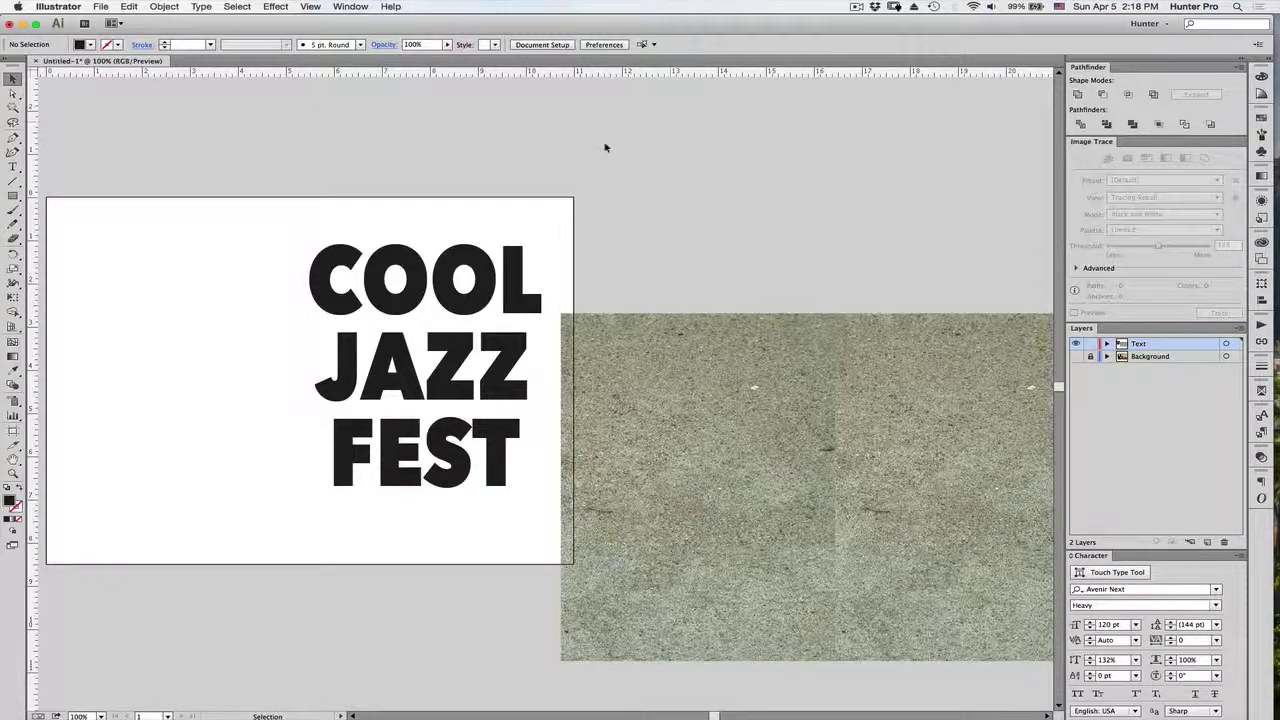
# - Nudge the Concrete.psd texture beside the artboard slightly to the right
pyautogui.click(474, 262)
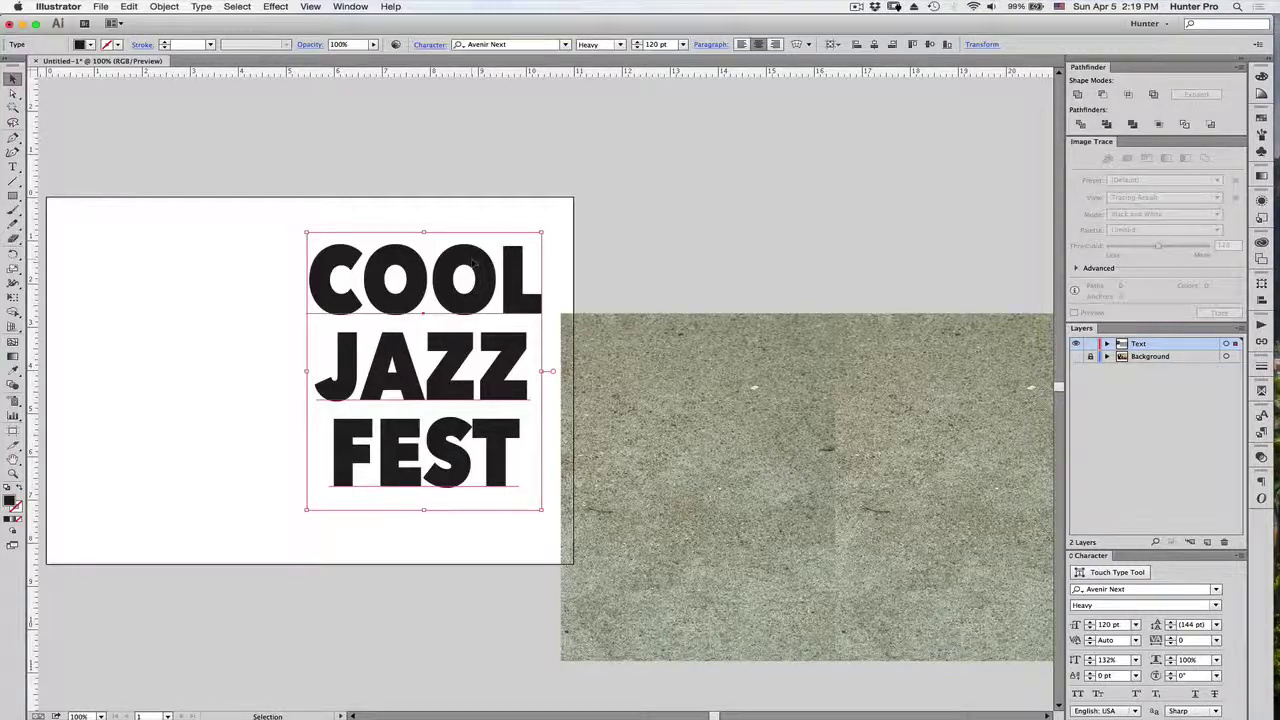
pyautogui.click(676, 316)
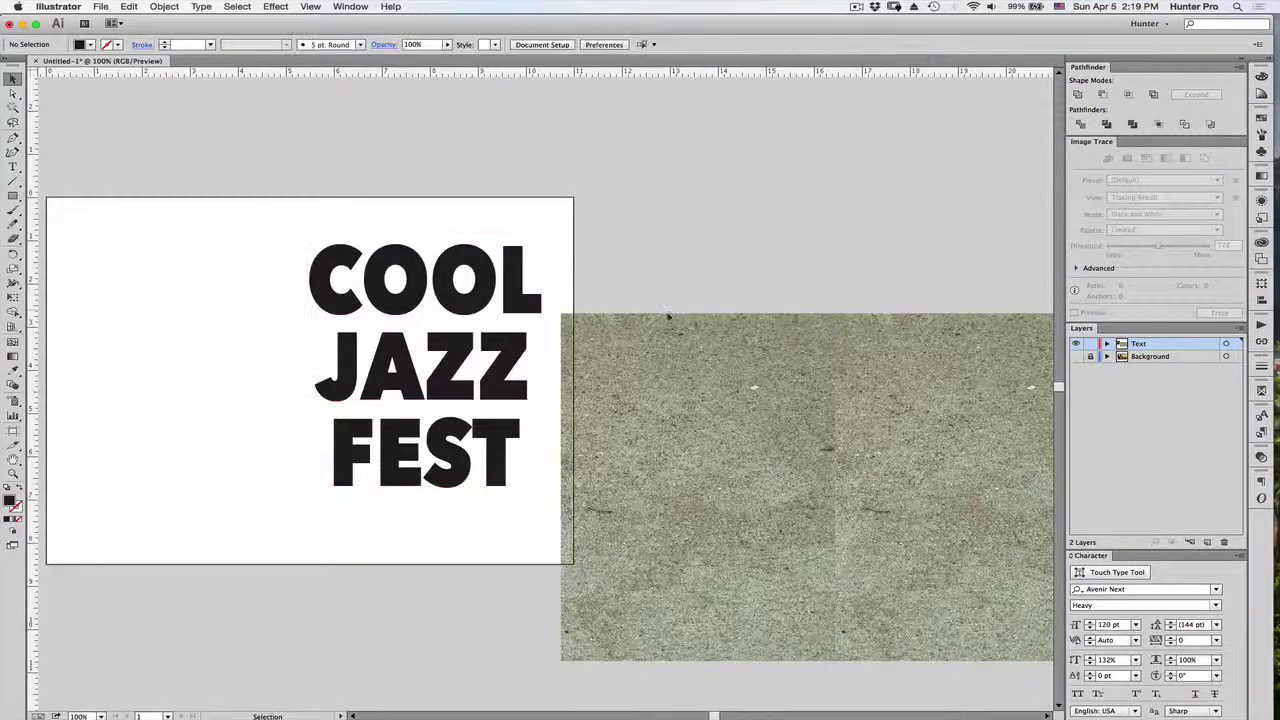
pyautogui.click(673, 331)
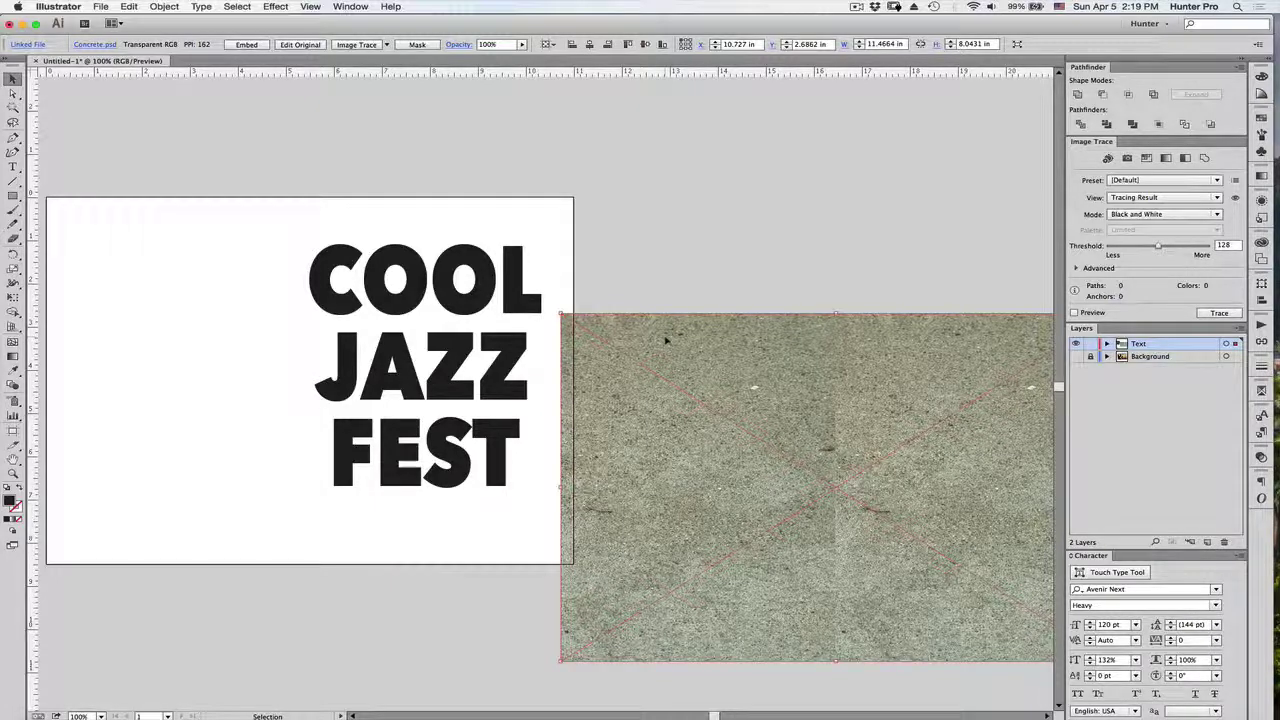
pyautogui.click(644, 224)
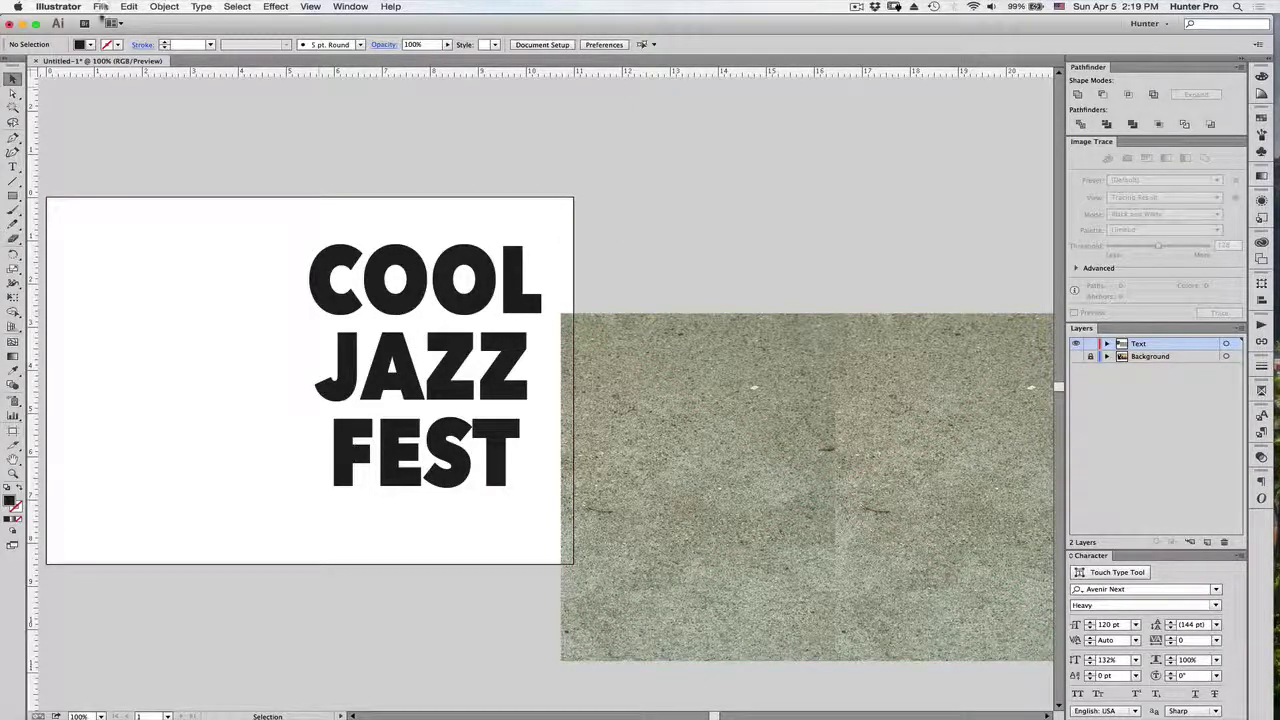
pyautogui.click(101, 6)
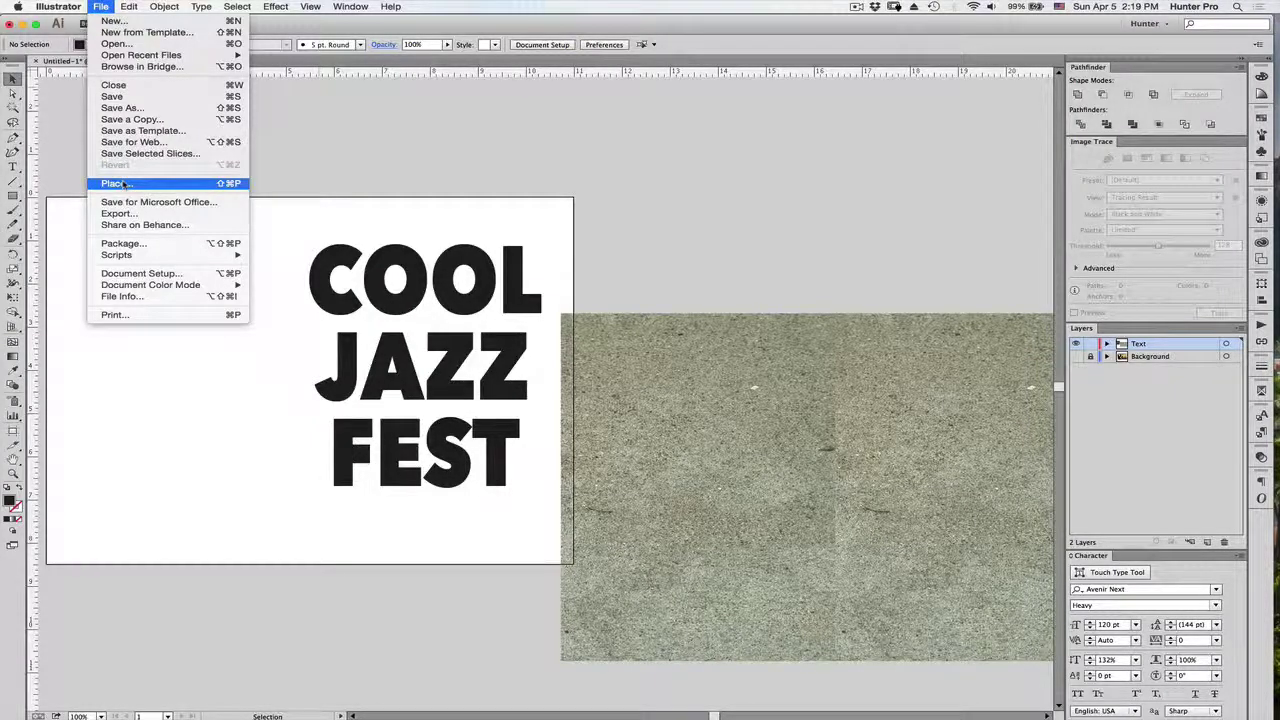
pyautogui.click(399, 160)
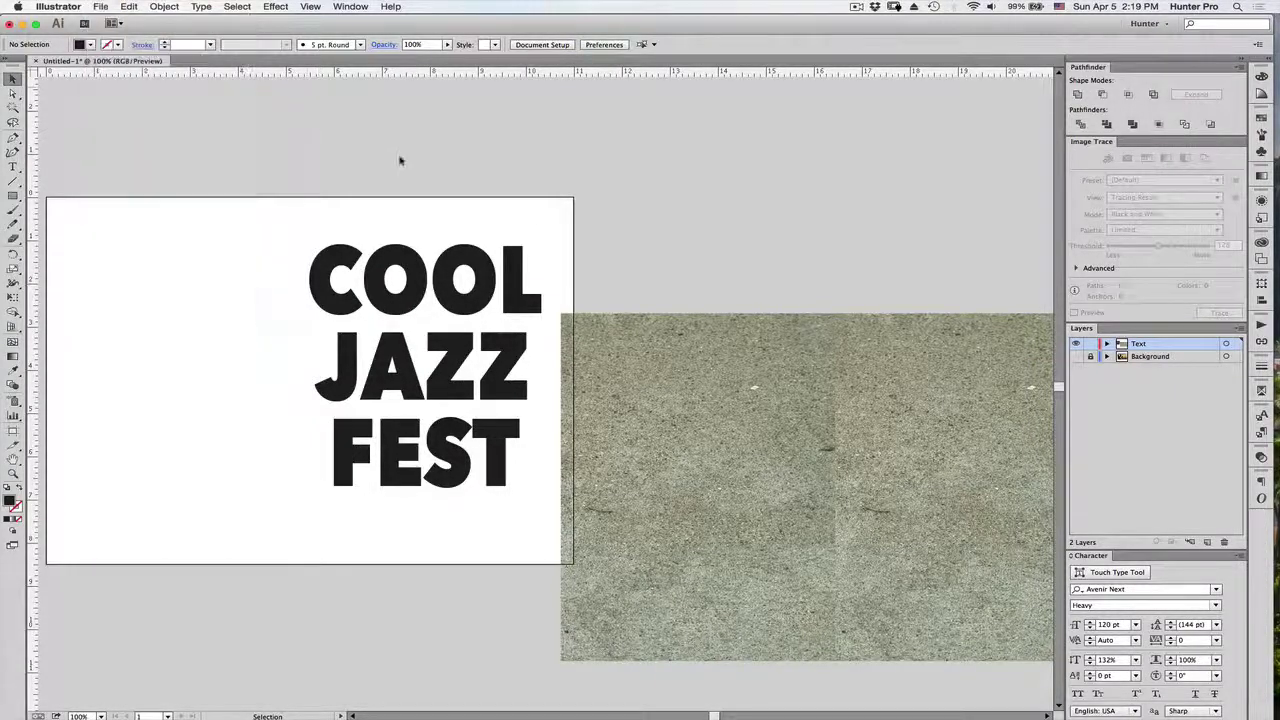
pyautogui.moveTo(745, 345)
pyautogui.mouseDown()
pyautogui.moveTo(746, 229)
pyautogui.moveTo(800, 290)
pyautogui.moveTo(760, 335)
pyautogui.mouseUp()
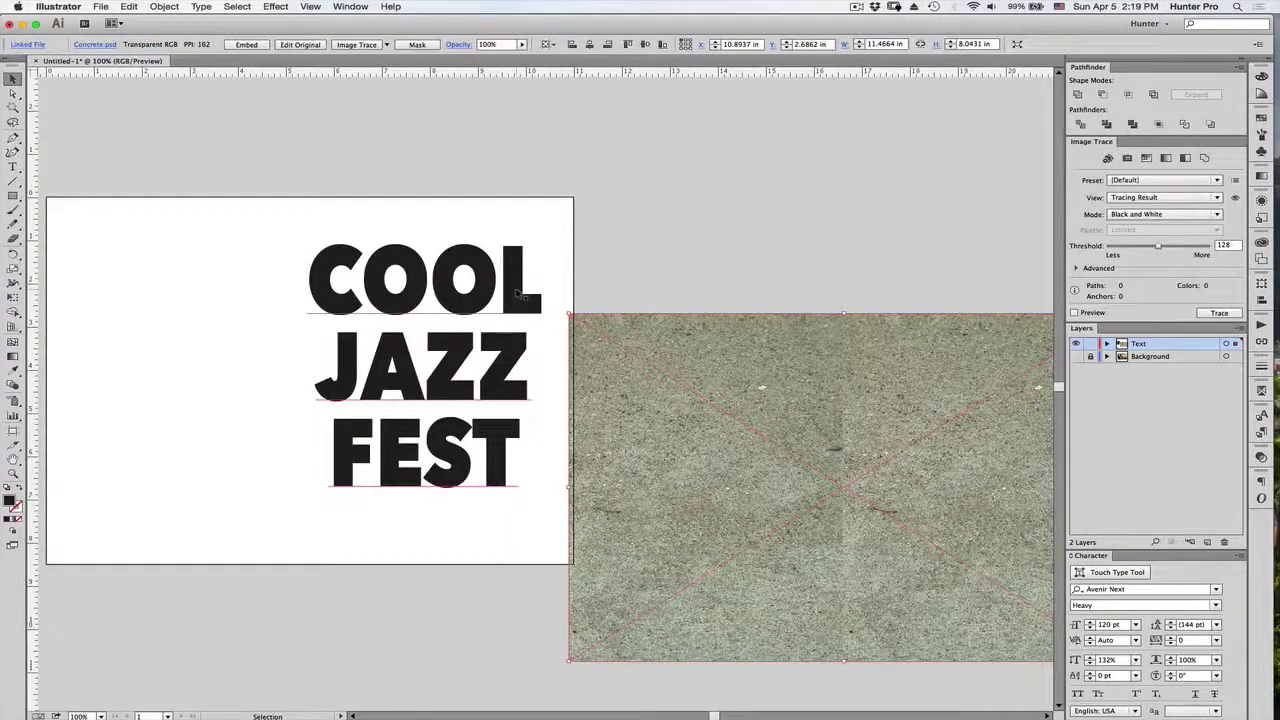
pyautogui.click(519, 295)
# - Reposition the concrete texture again and select the COOL JAZZ FEST heading
pyautogui.moveTo(651, 331); pyautogui.dragTo(655, 337)
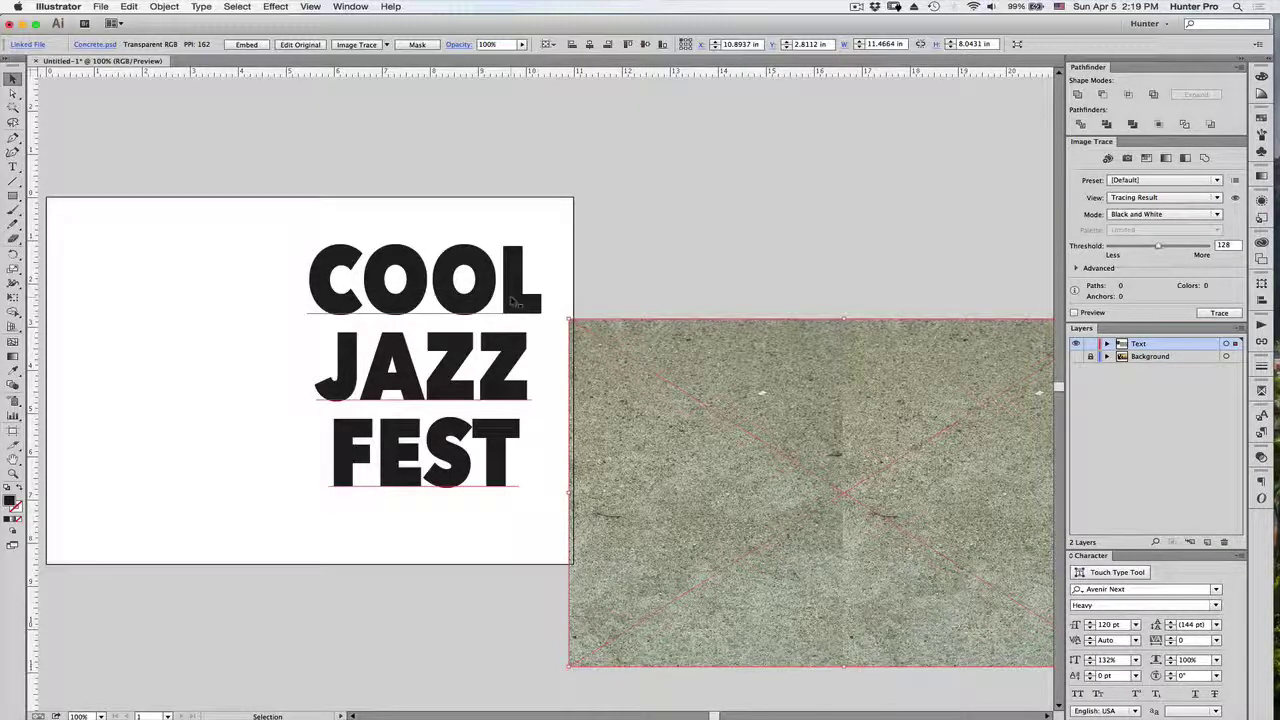
pyautogui.click(514, 301)
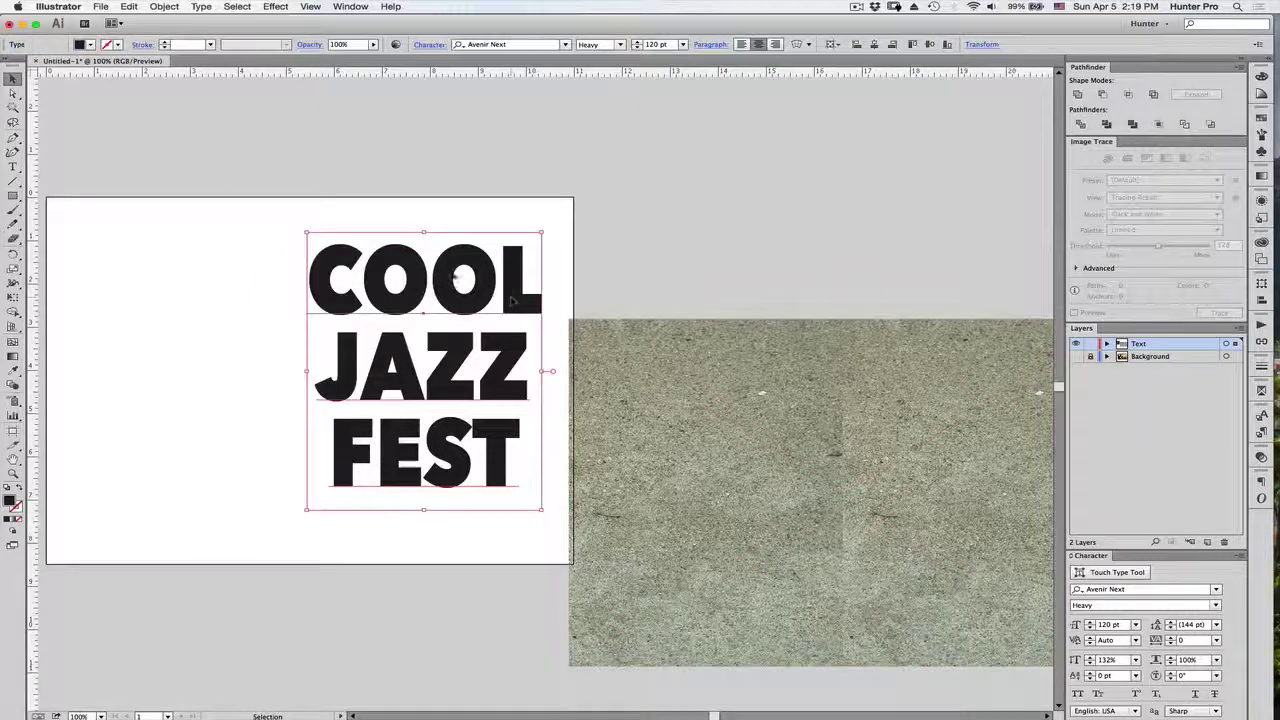
# - Centre-align the heading, then erase FEST and JAZZ back to COO
pyautogui.click(759, 45)
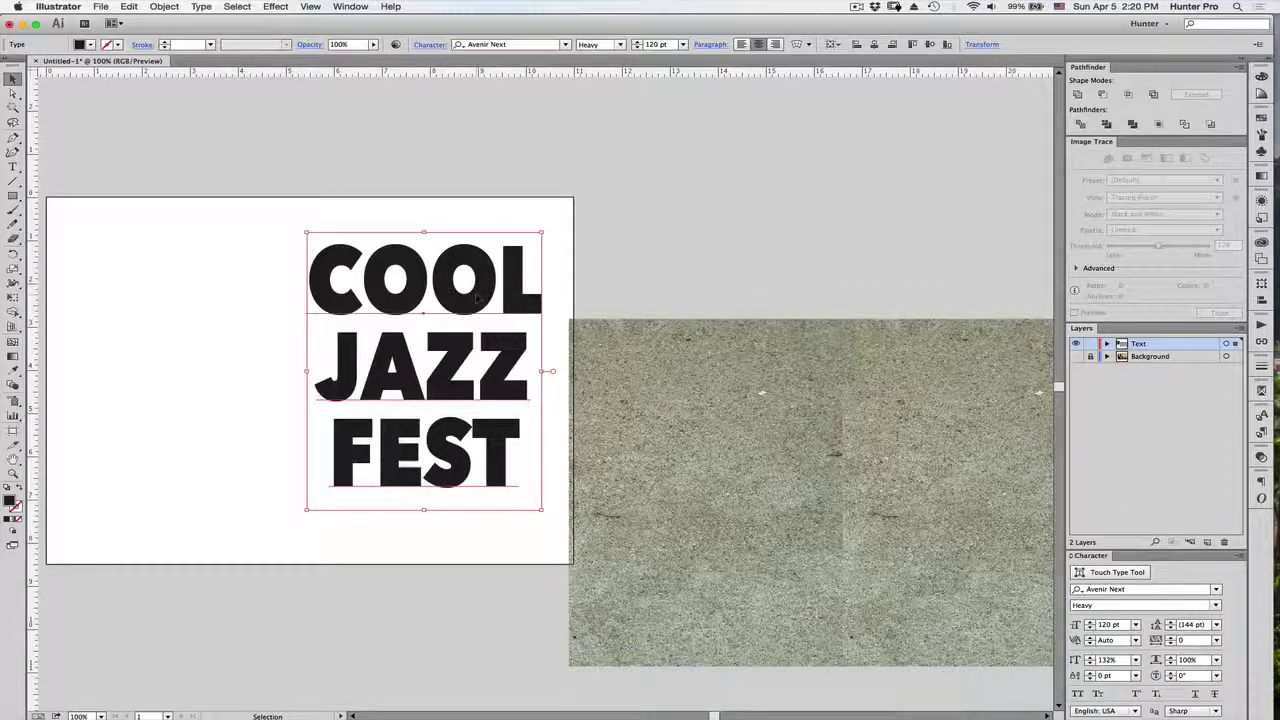
pyautogui.doubleClick(475, 461)
pyautogui.moveTo(519, 458); pyautogui.dragTo(340, 450)
pyautogui.press('BackSpace')
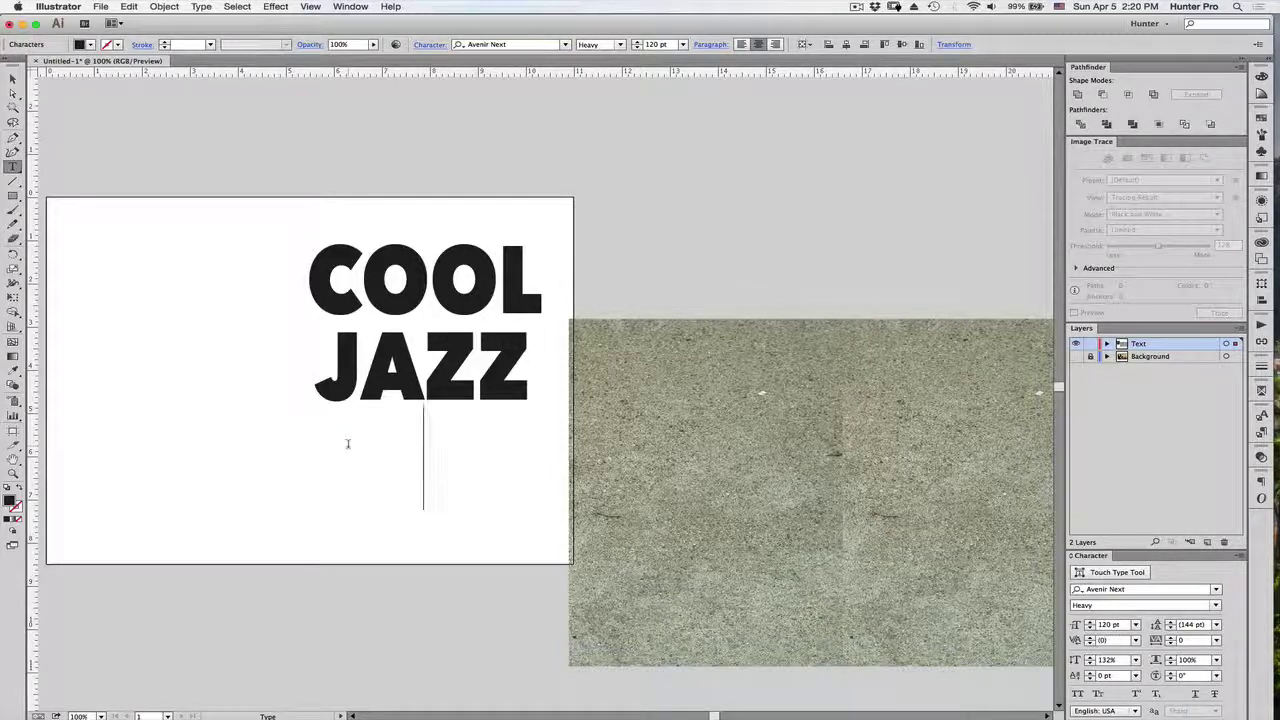
pyautogui.press('BackSpace')
pyautogui.press('BackSpace')
pyautogui.press('BackSpace')
pyautogui.press('BackSpace')
pyautogui.press('BackSpace')
pyautogui.press('BackSpace')
pyautogui.press('BackSpace')
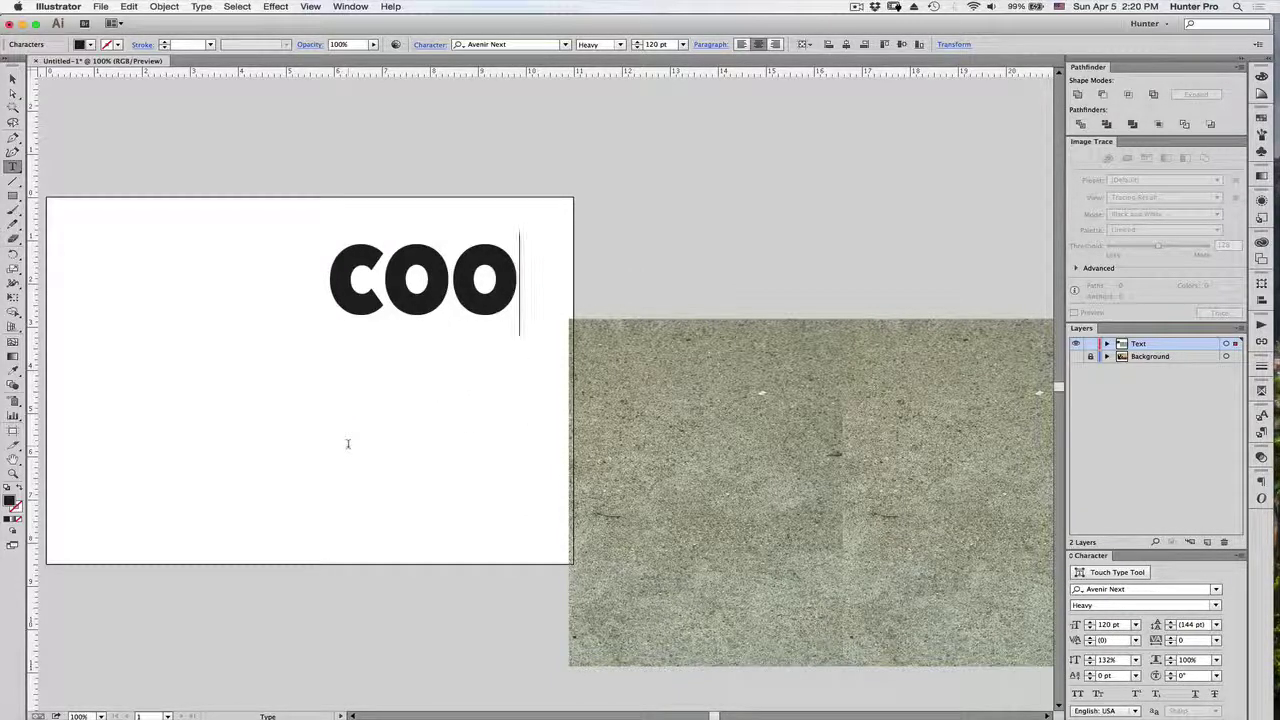
# - Retype the heading as COOl, JAZZ and FEST on three separate lines
pyautogui.write('l')
pyautogui.press('Return')
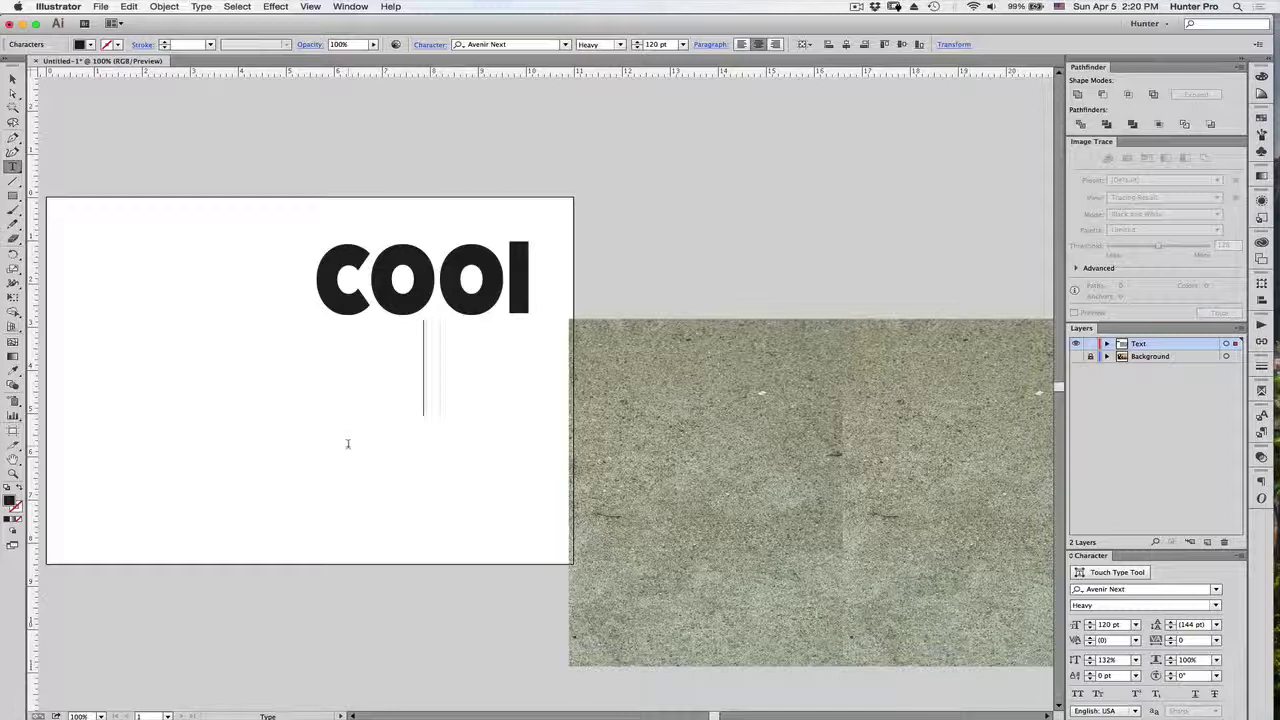
pyautogui.write('Ja')
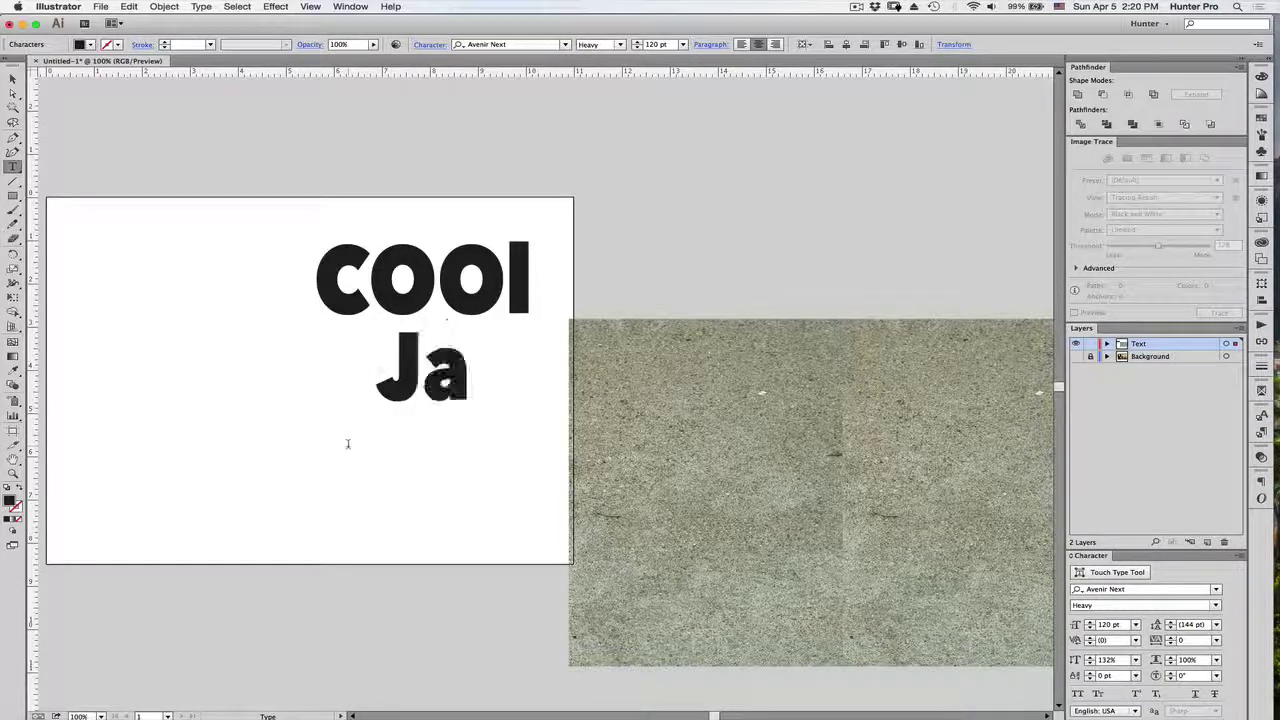
pyautogui.press('BackSpace')
pyautogui.write('A')
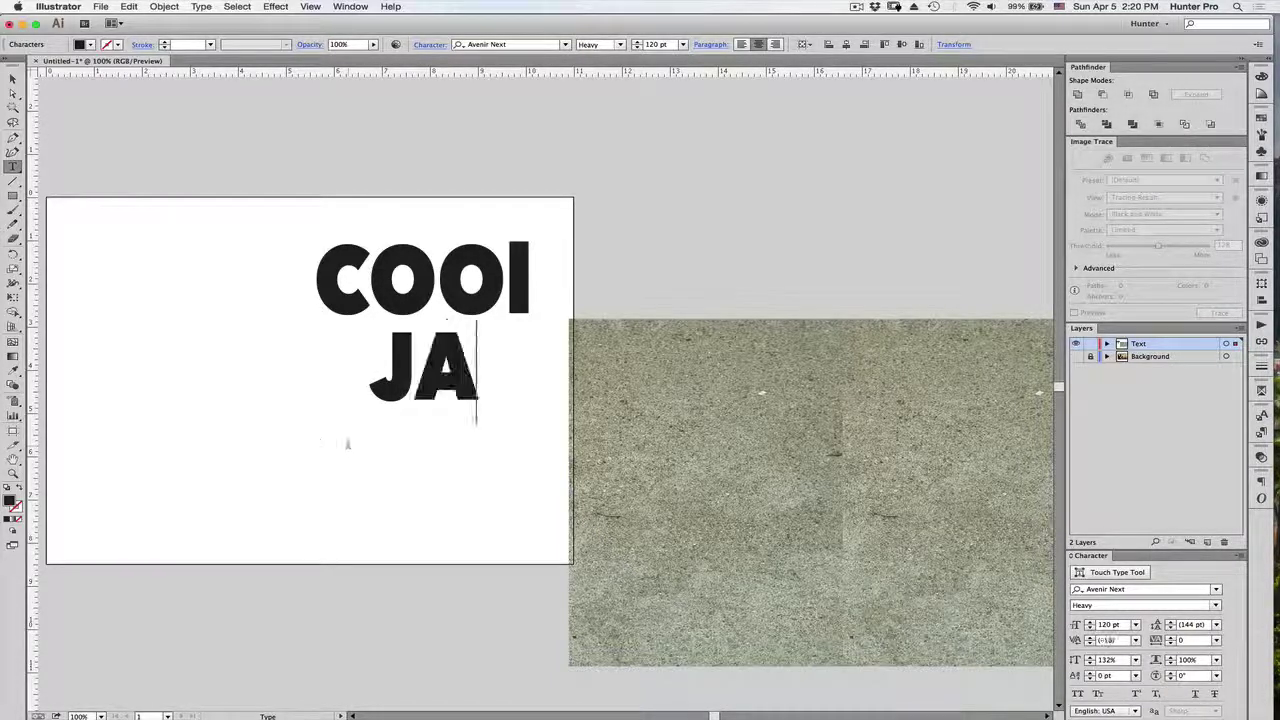
pyautogui.write('ZZ')
pyautogui.press('Return')
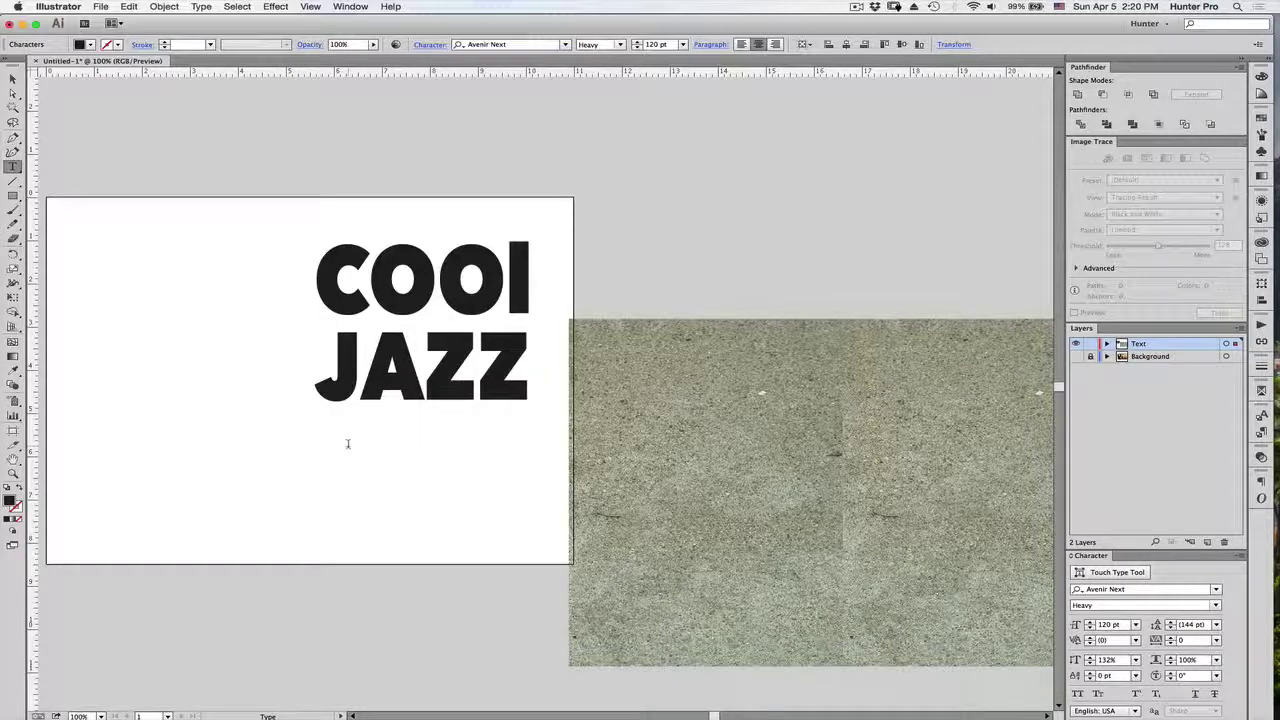
pyautogui.write('FEST')
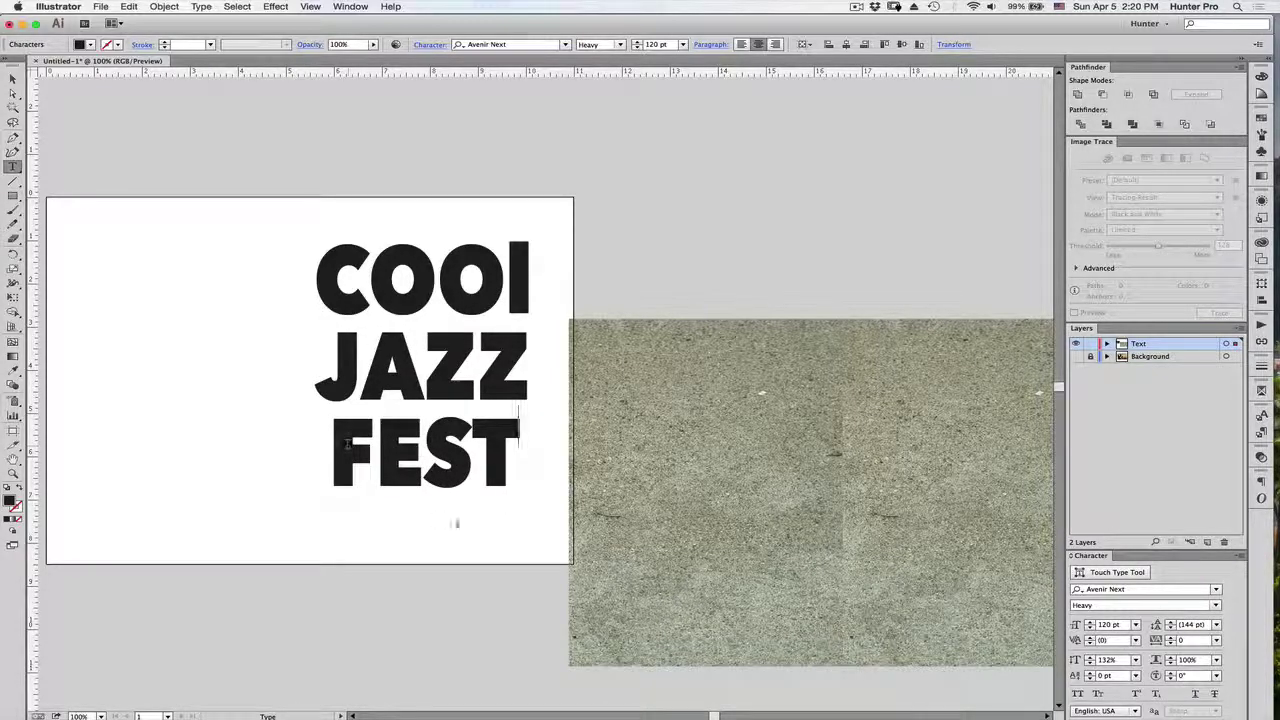
# - Replace the lowercase l with a capital L so the first line reads COOL
pyautogui.moveTo(520, 485); pyautogui.dragTo(316, 228)
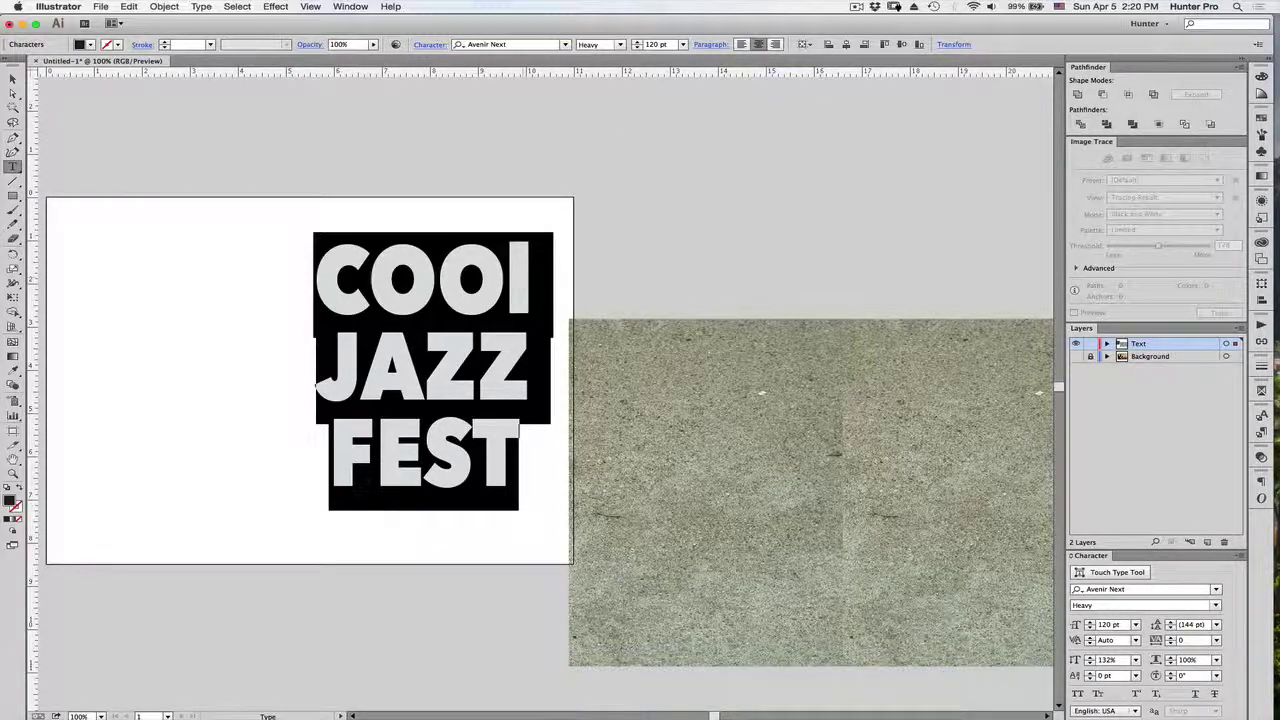
pyautogui.click(496, 272)
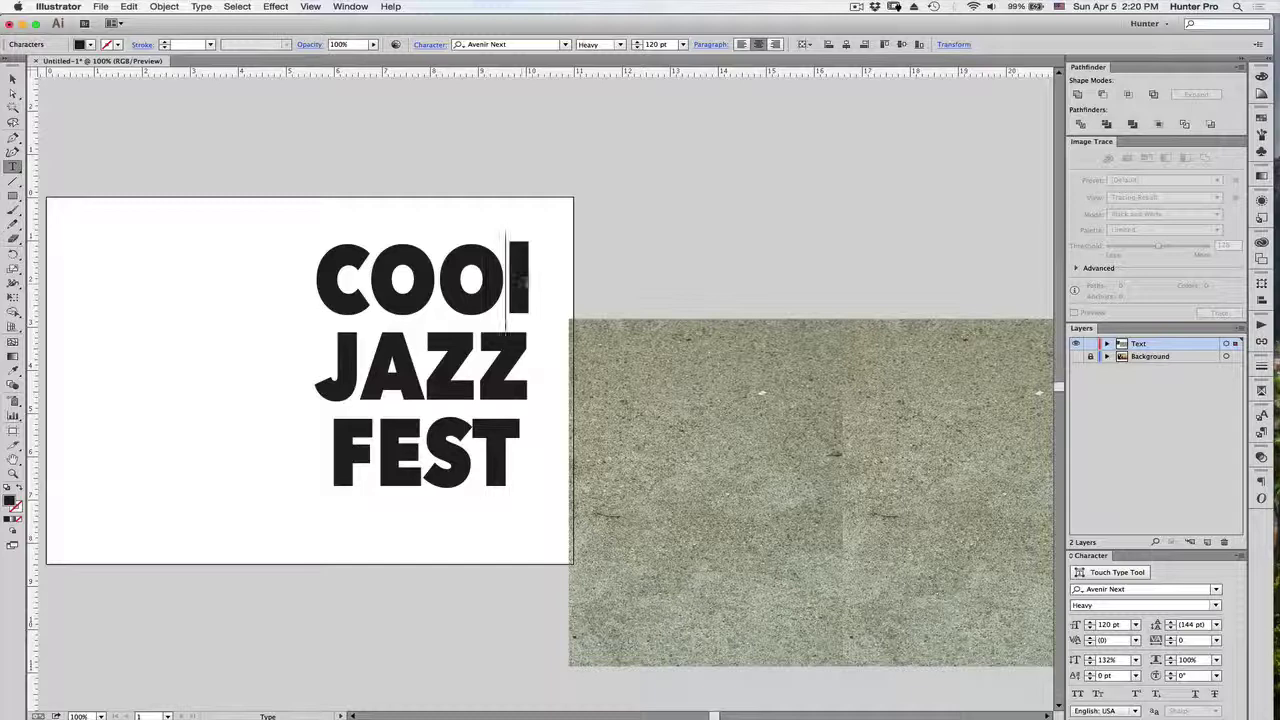
pyautogui.hotkey('shift', 'Right')
pyautogui.write('L')
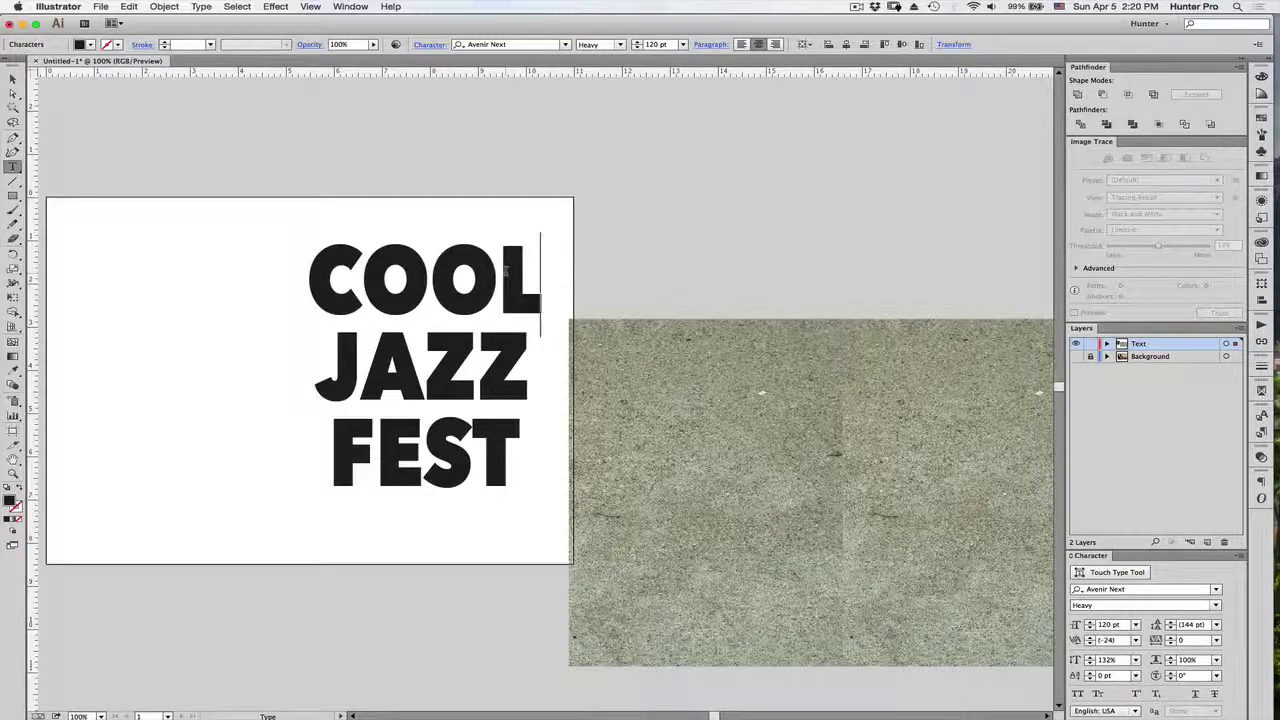
pyautogui.press('Escape')
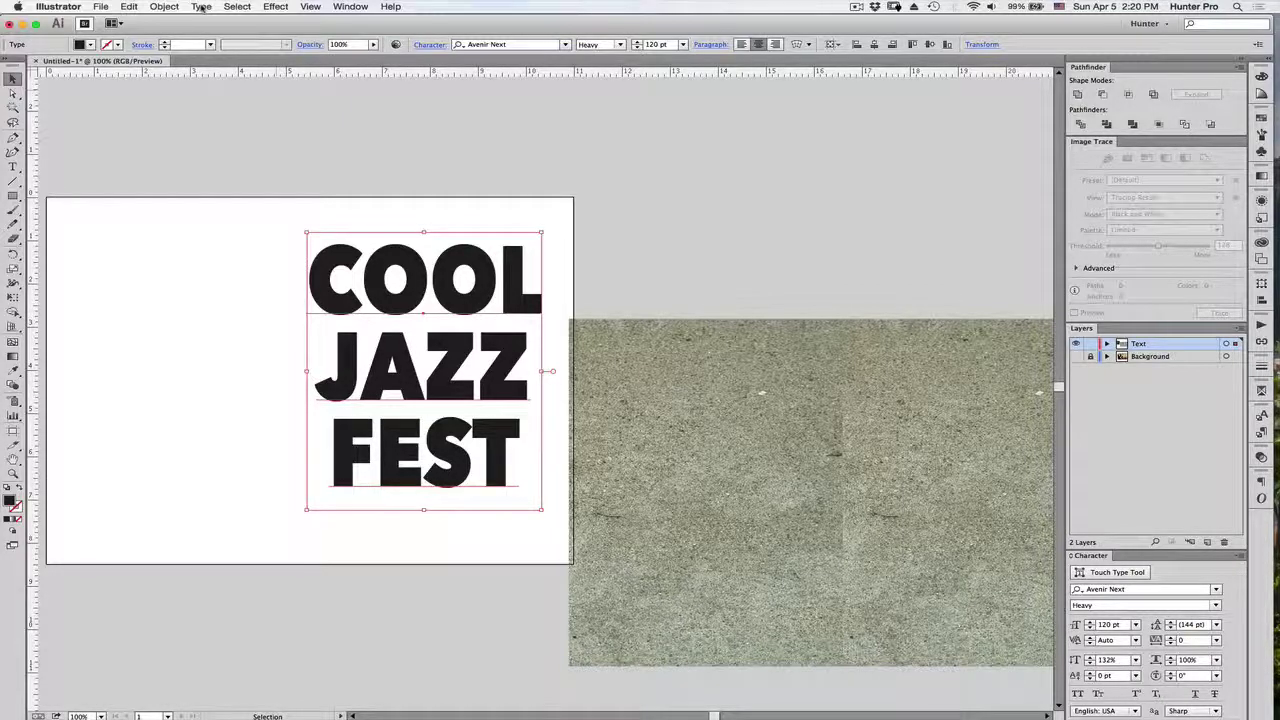
# - Convert the COOL JAZZ FEST heading to outlines via the Type menu, then deselect it
pyautogui.click(201, 7)
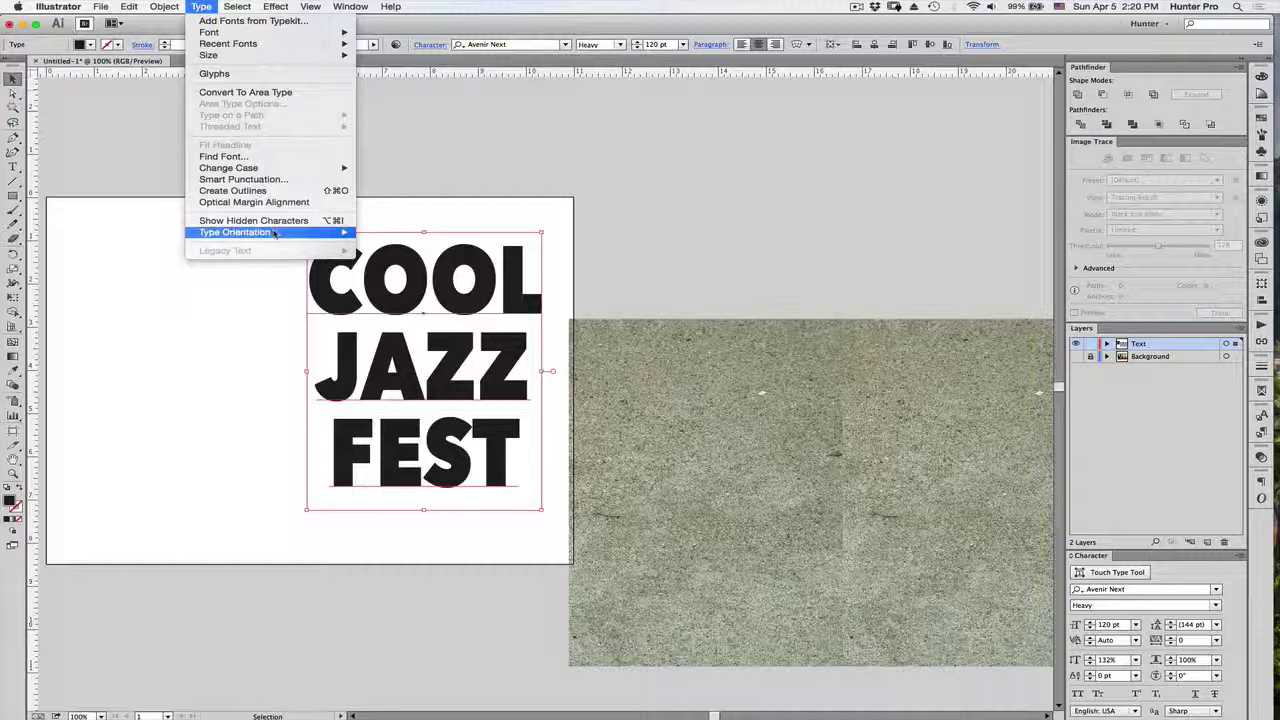
pyautogui.click(232, 190)
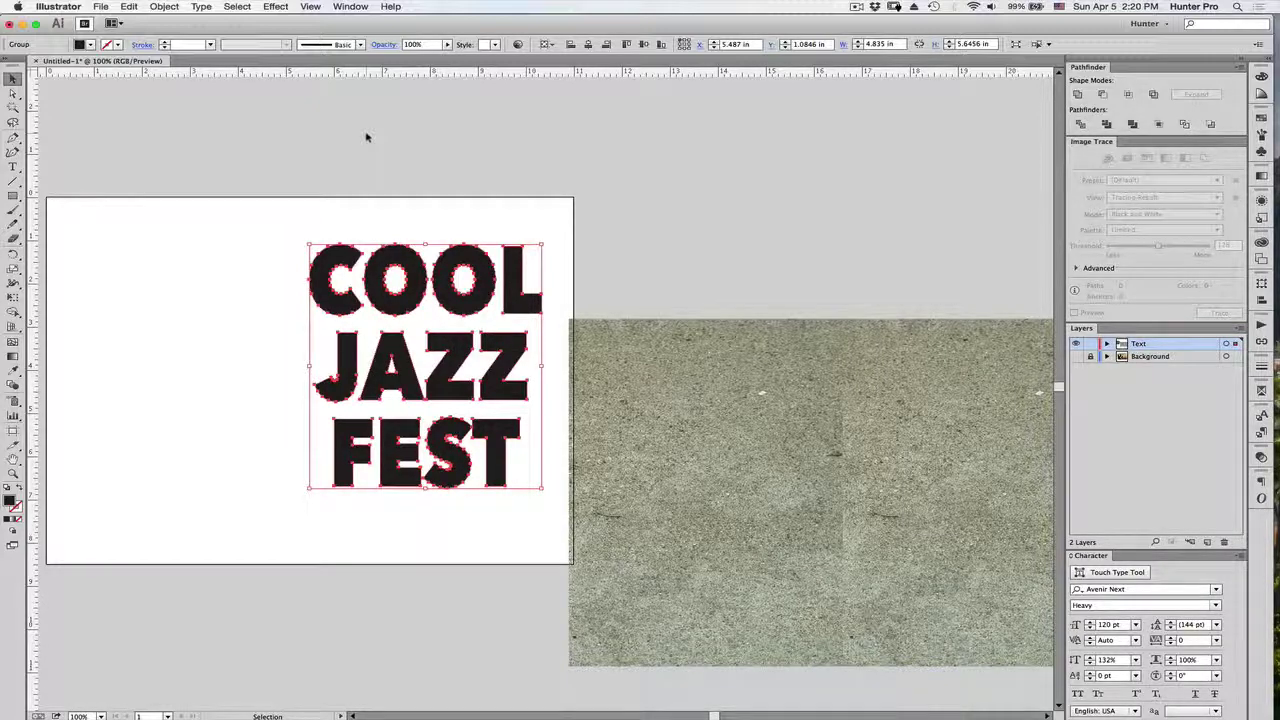
pyautogui.click(366, 137)
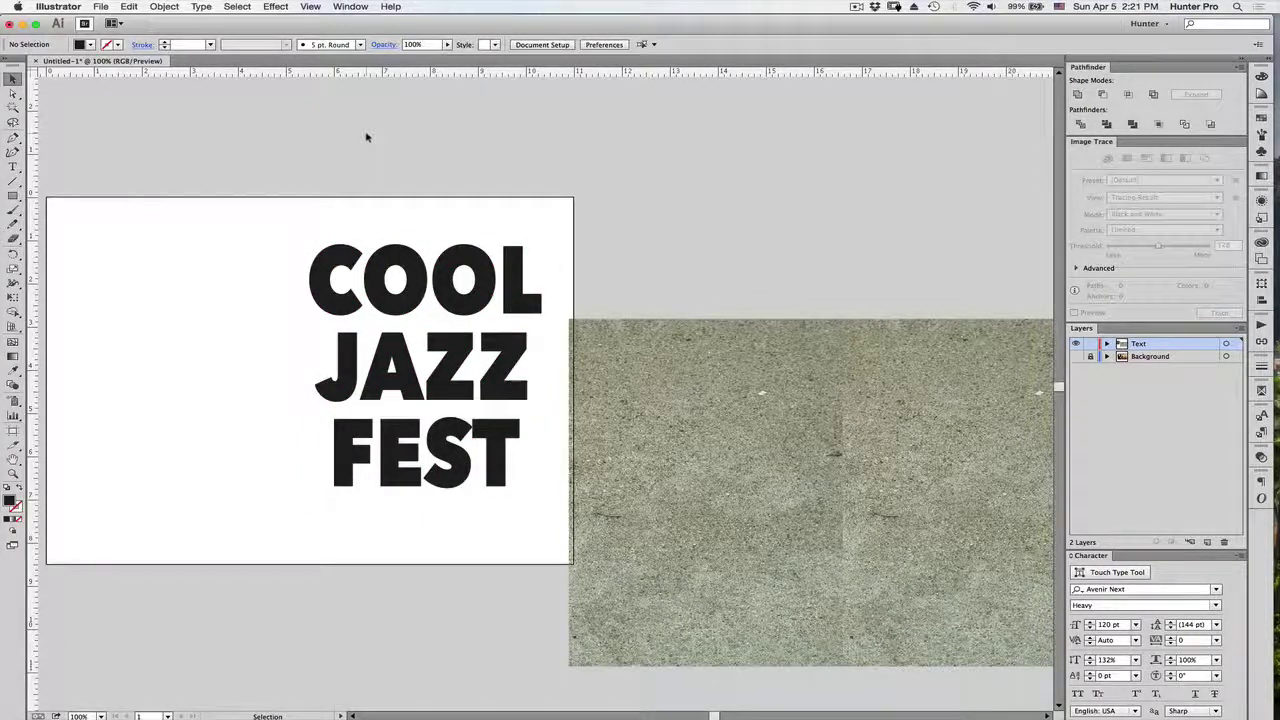
# - Drag the concrete texture up-left onto the artboard, then nudge it over the lettering
pyautogui.click(622, 330)
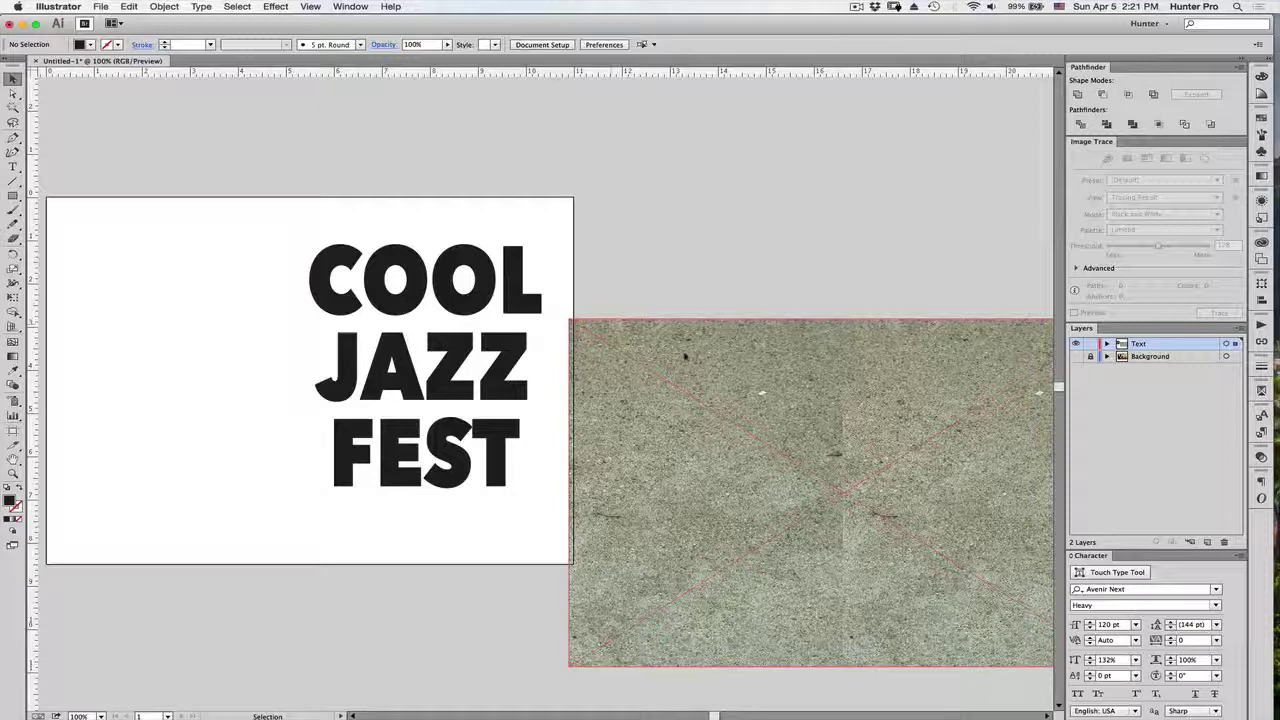
pyautogui.moveTo(725, 355); pyautogui.dragTo(414, 249)
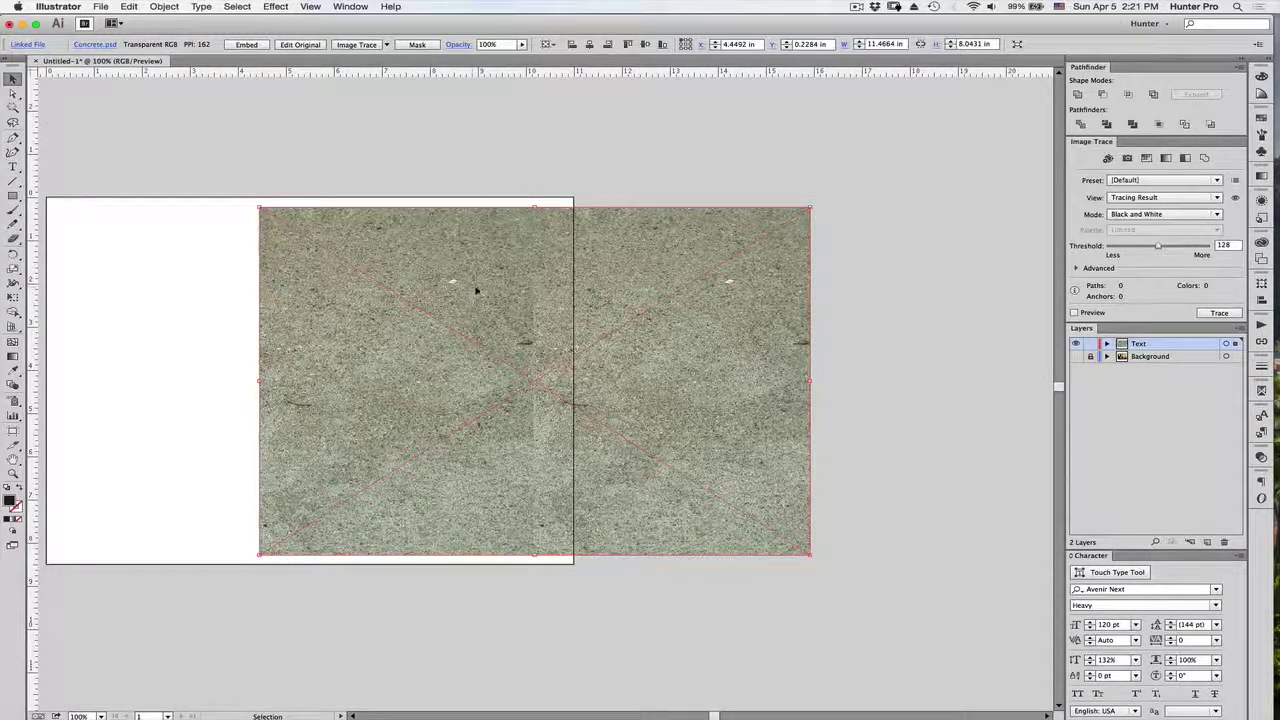
pyautogui.moveTo(477, 289)
pyautogui.mouseDown()
pyautogui.moveTo(540, 391)
pyautogui.moveTo(485, 293)
pyautogui.mouseUp()
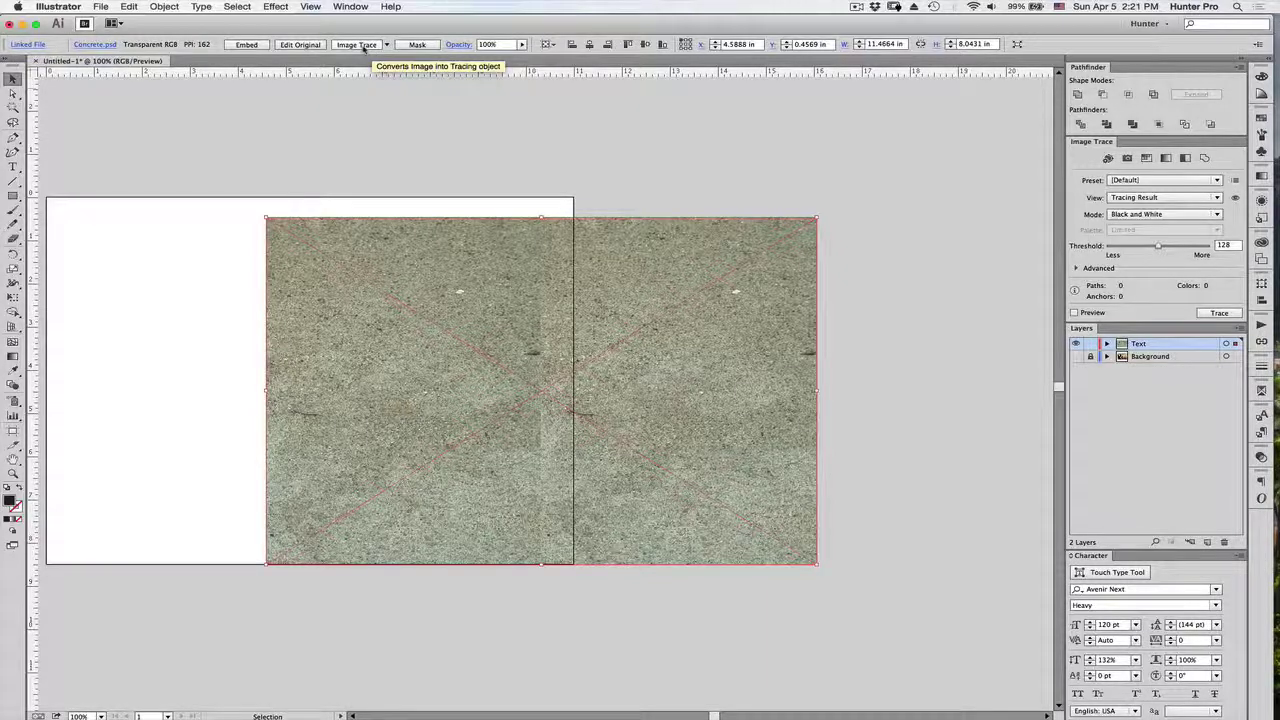
# - Image-trace the concrete photo in black and white with threshold 147
pyautogui.click(363, 46)
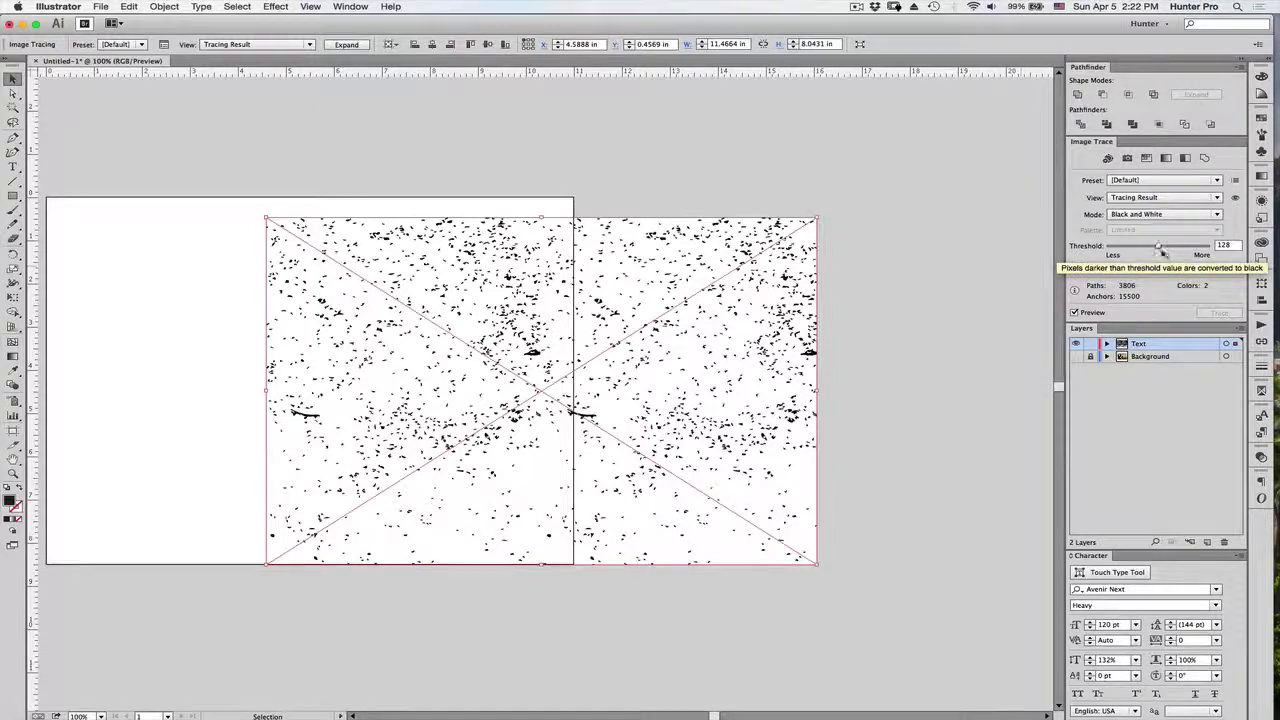
pyautogui.moveTo(1155, 248); pyautogui.dragTo(1149, 248)
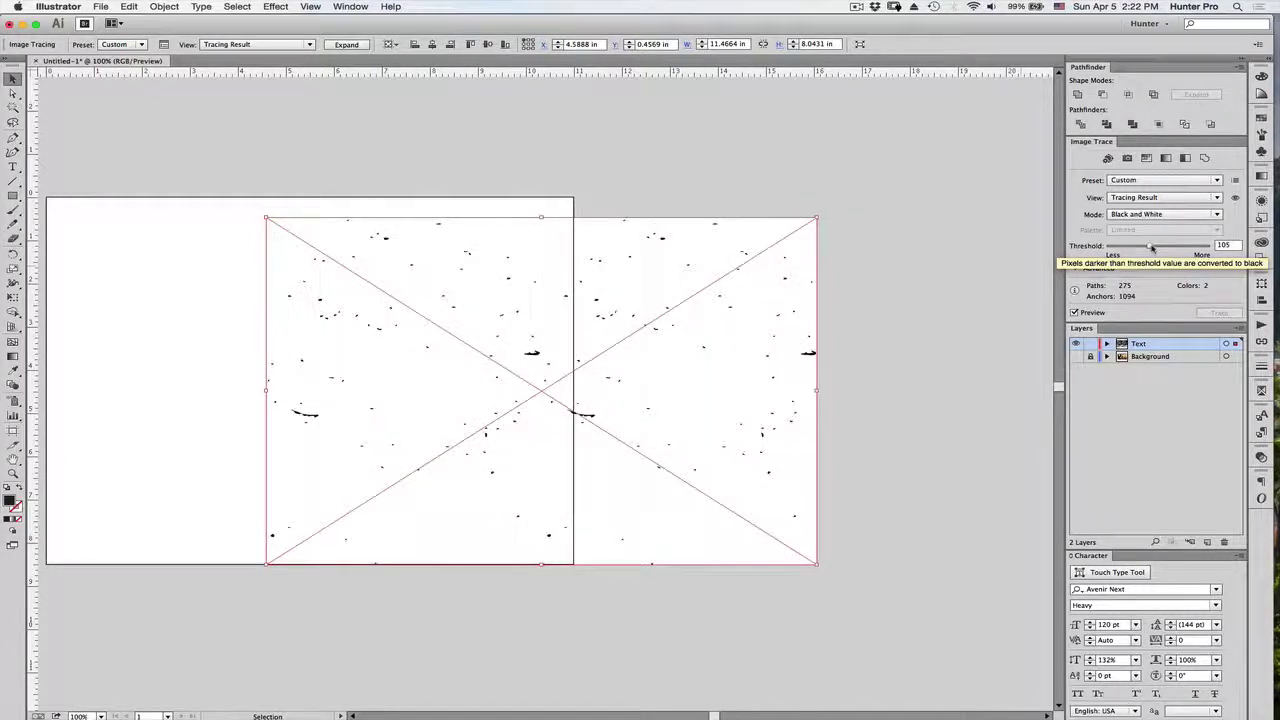
pyautogui.moveTo(1152, 248); pyautogui.dragTo(1168, 252)
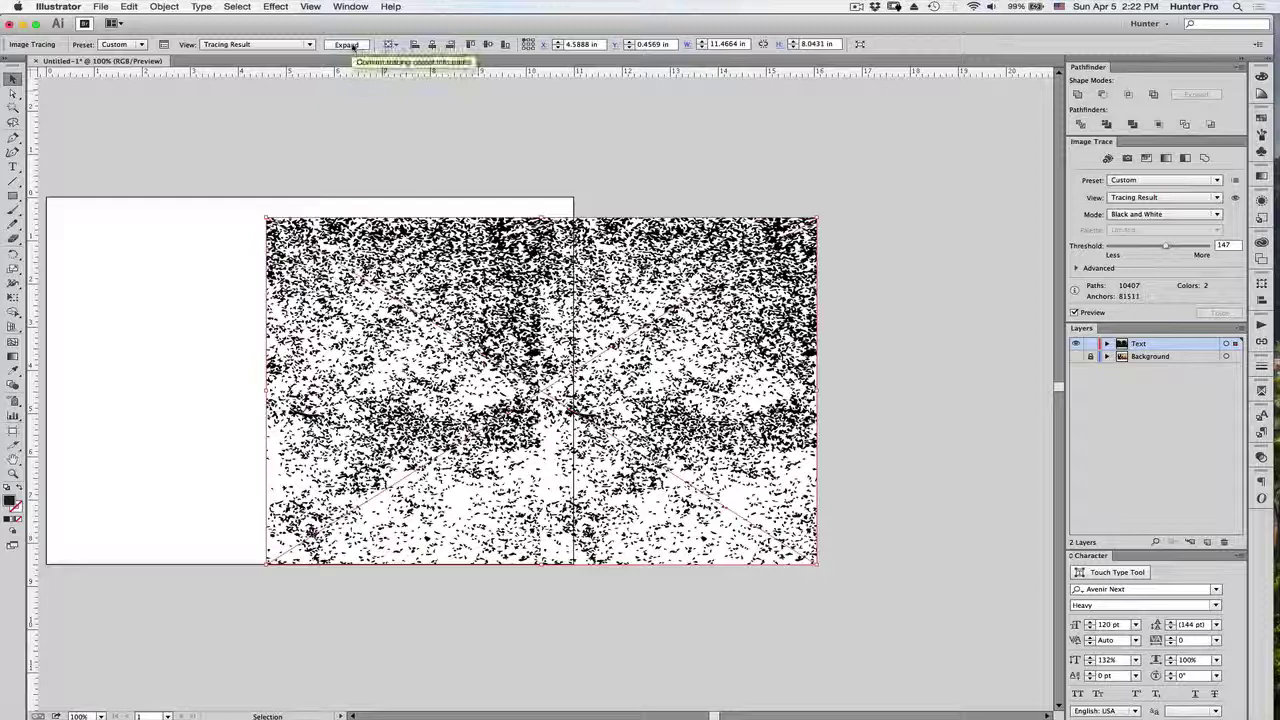
# - Expand the trace and delete all its white areas using the Magic Wand
pyautogui.click(353, 47)
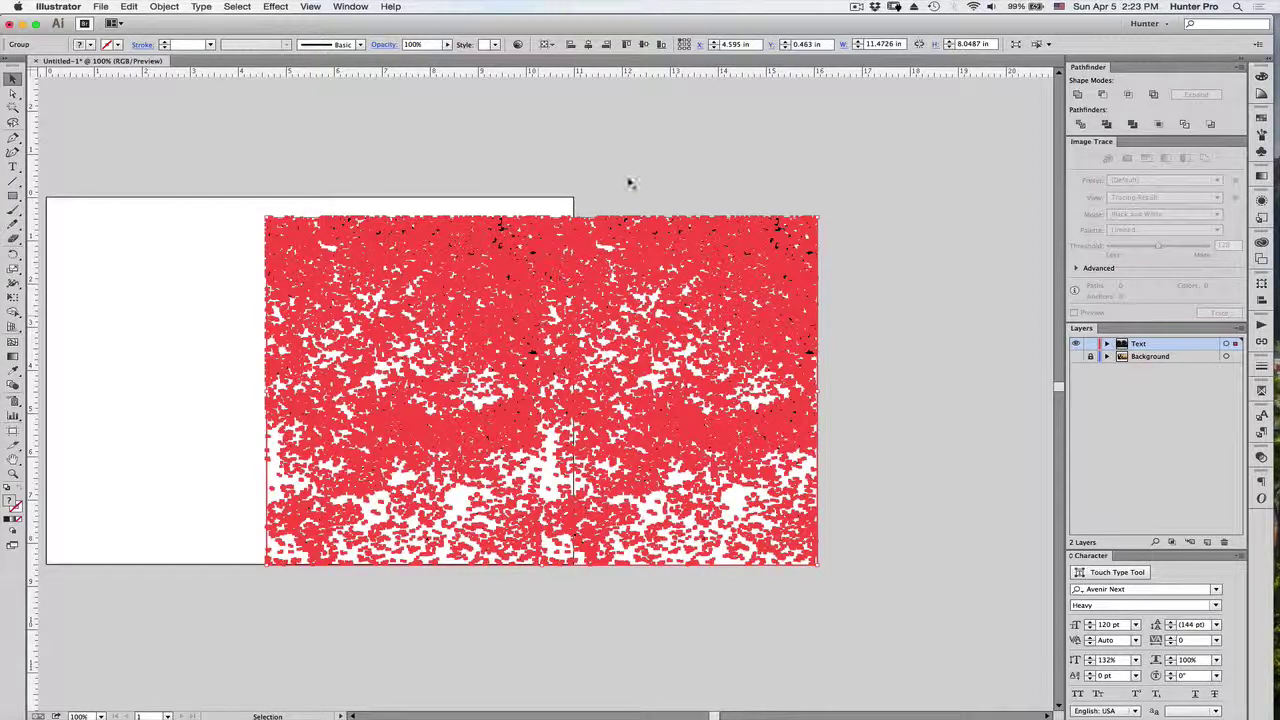
pyautogui.click(704, 171)
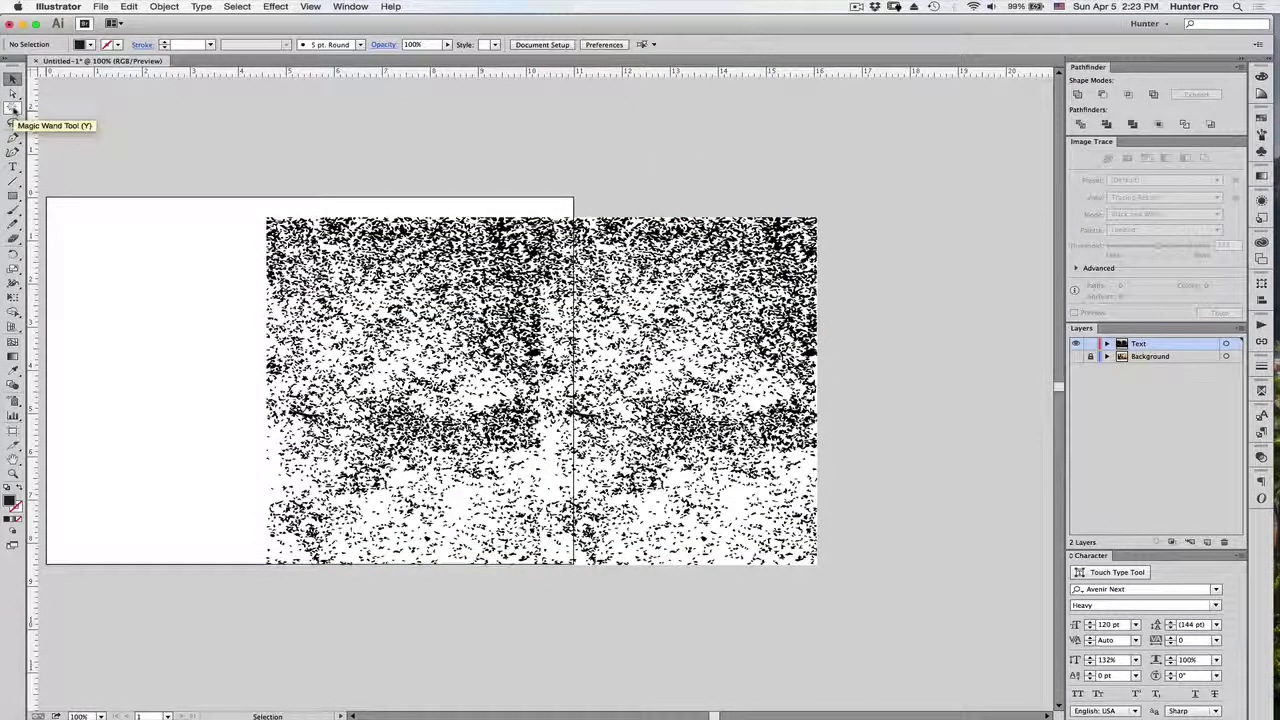
pyautogui.click(13, 109)
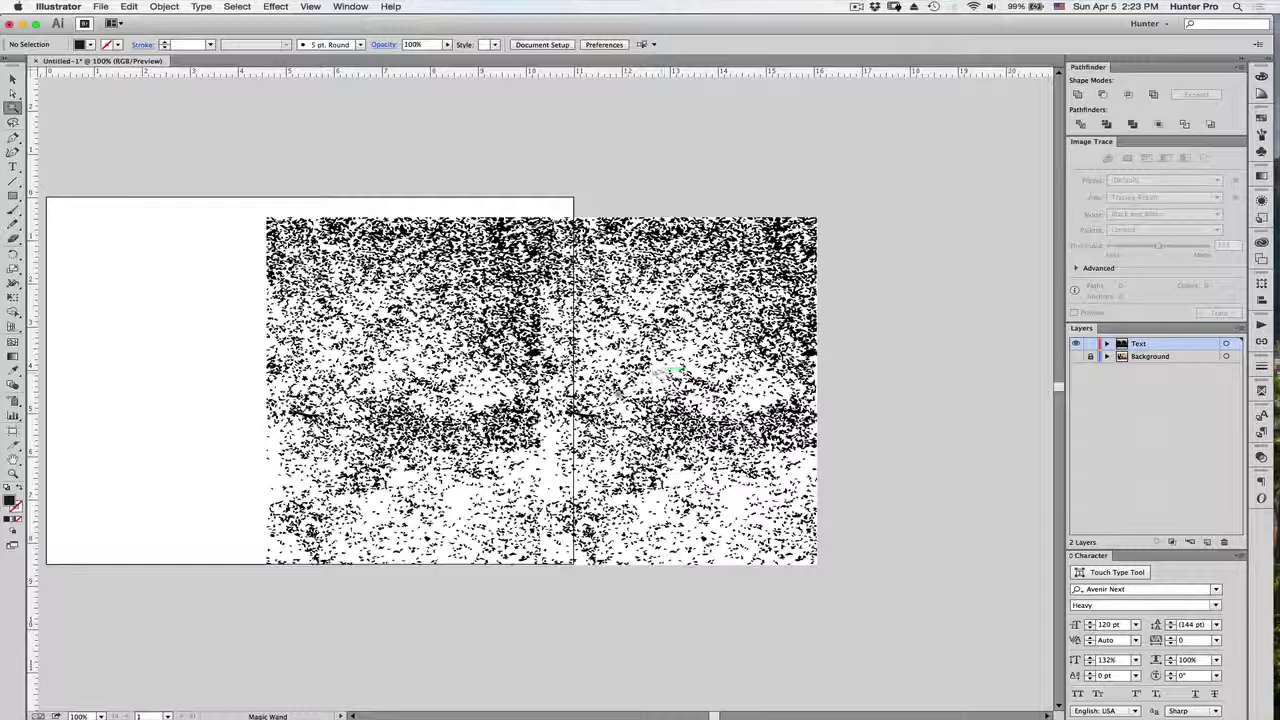
pyautogui.click(493, 400)
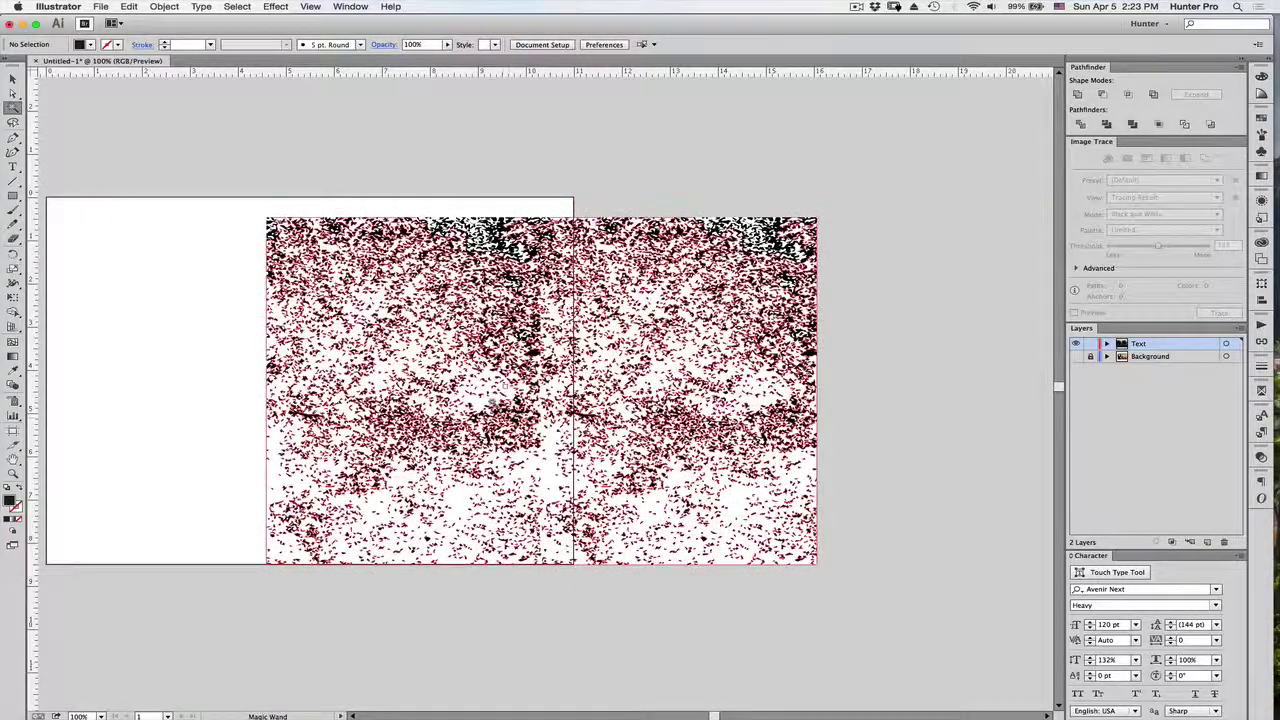
pyautogui.press('super+shift+a')
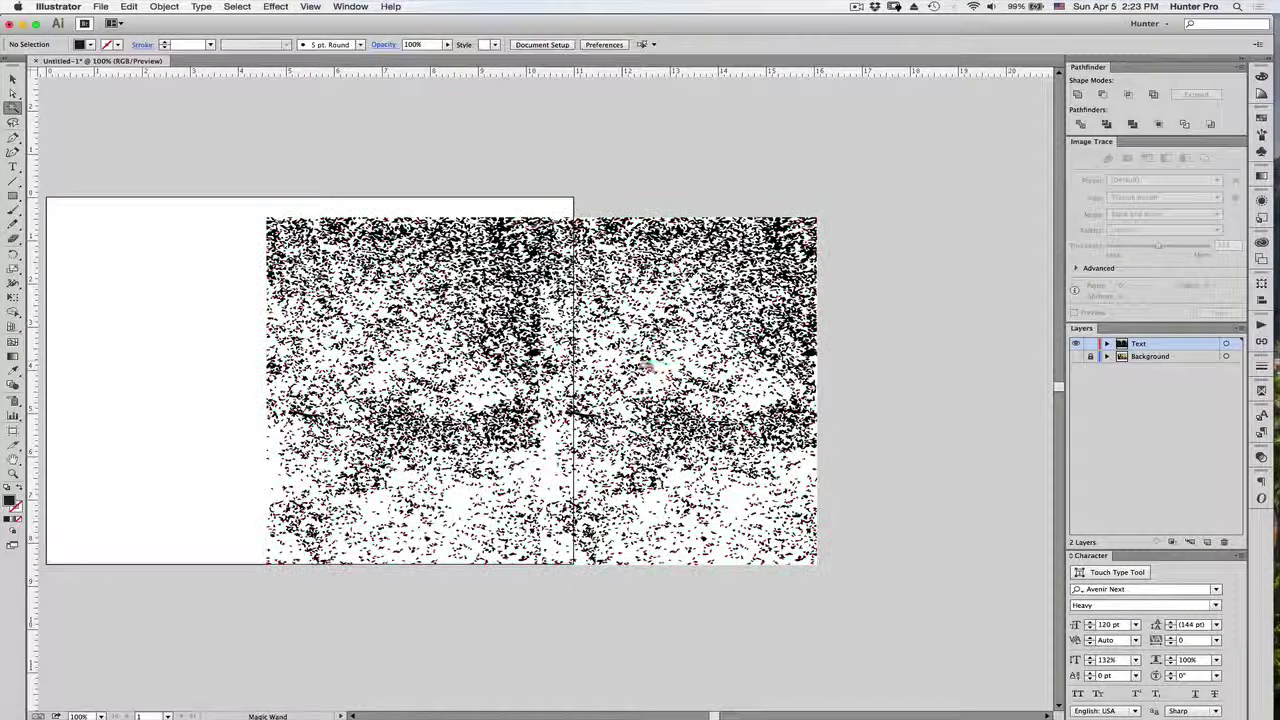
pyautogui.click(648, 367)
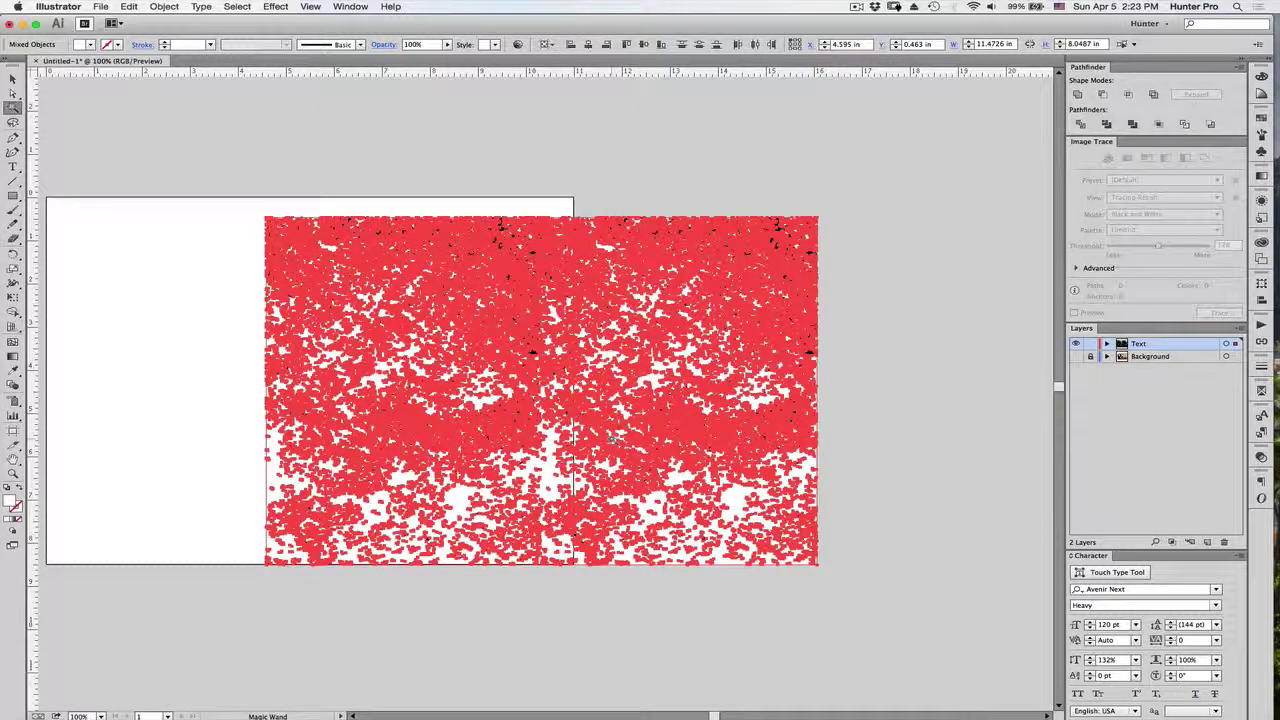
pyautogui.press('shift+super+a')
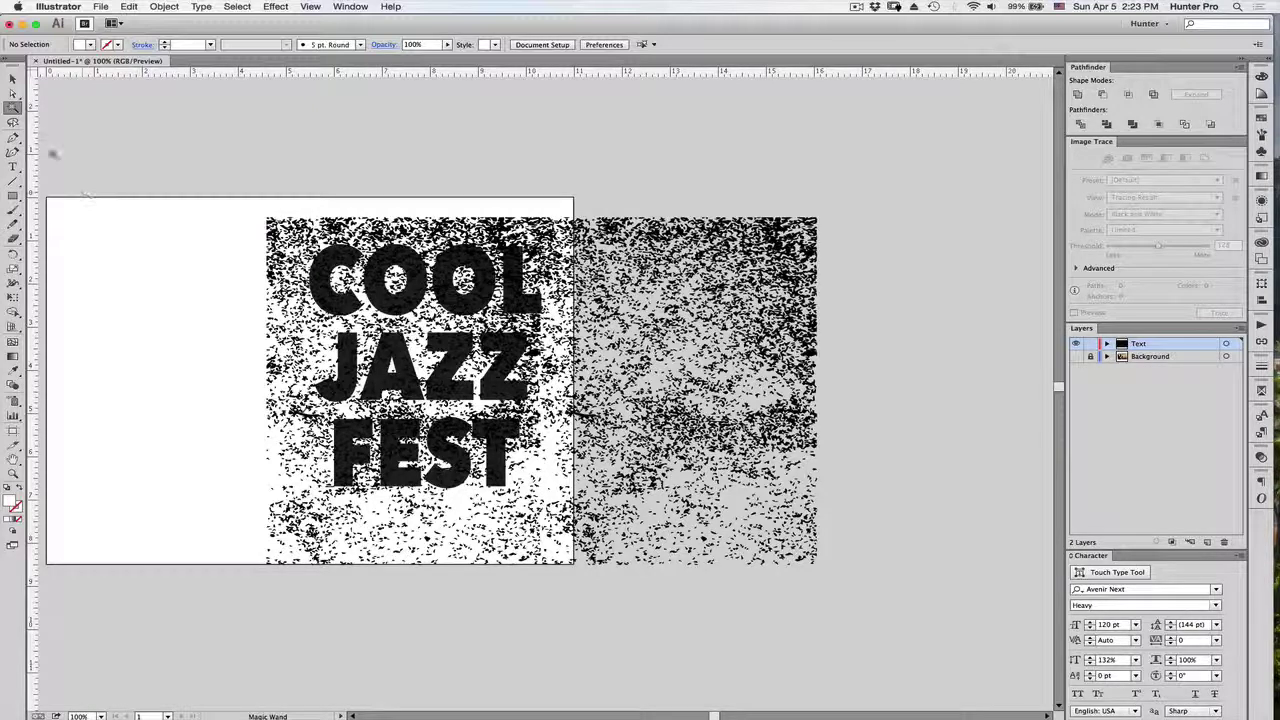
# - Send the speckled texture group to the back with Object > Arrange > Send to Back
pyautogui.click(12, 78)
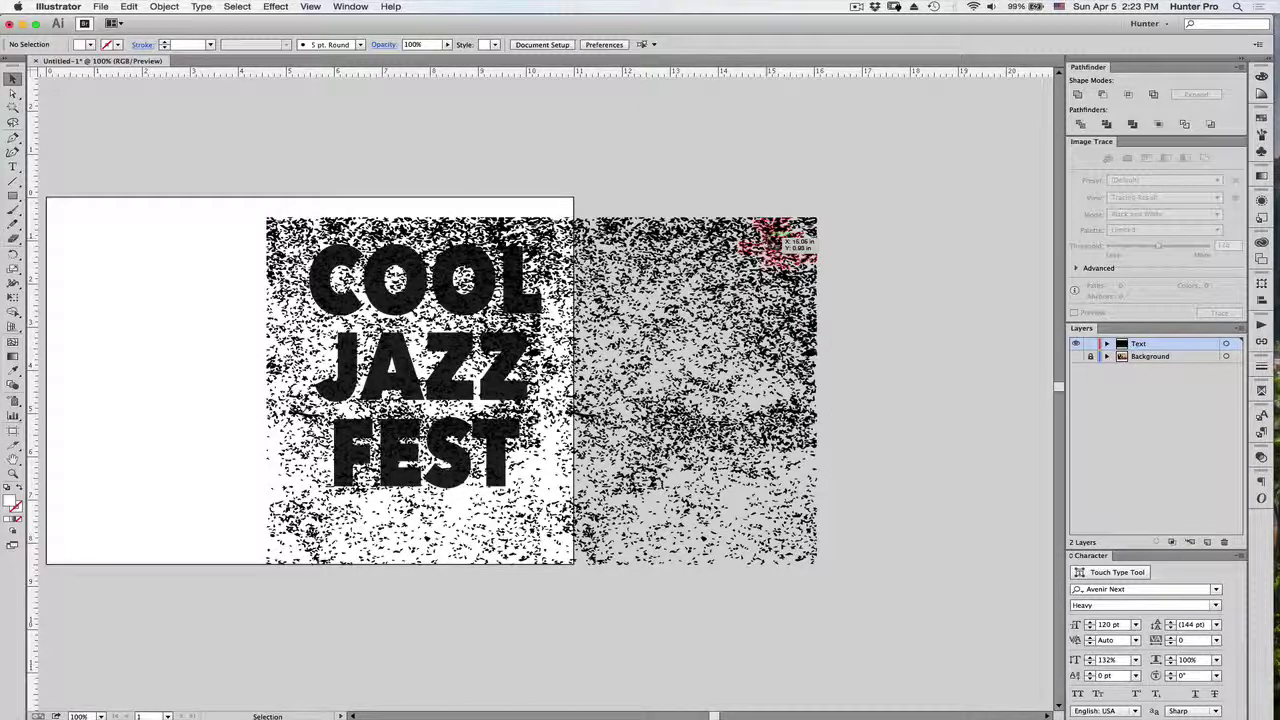
pyautogui.click(774, 240)
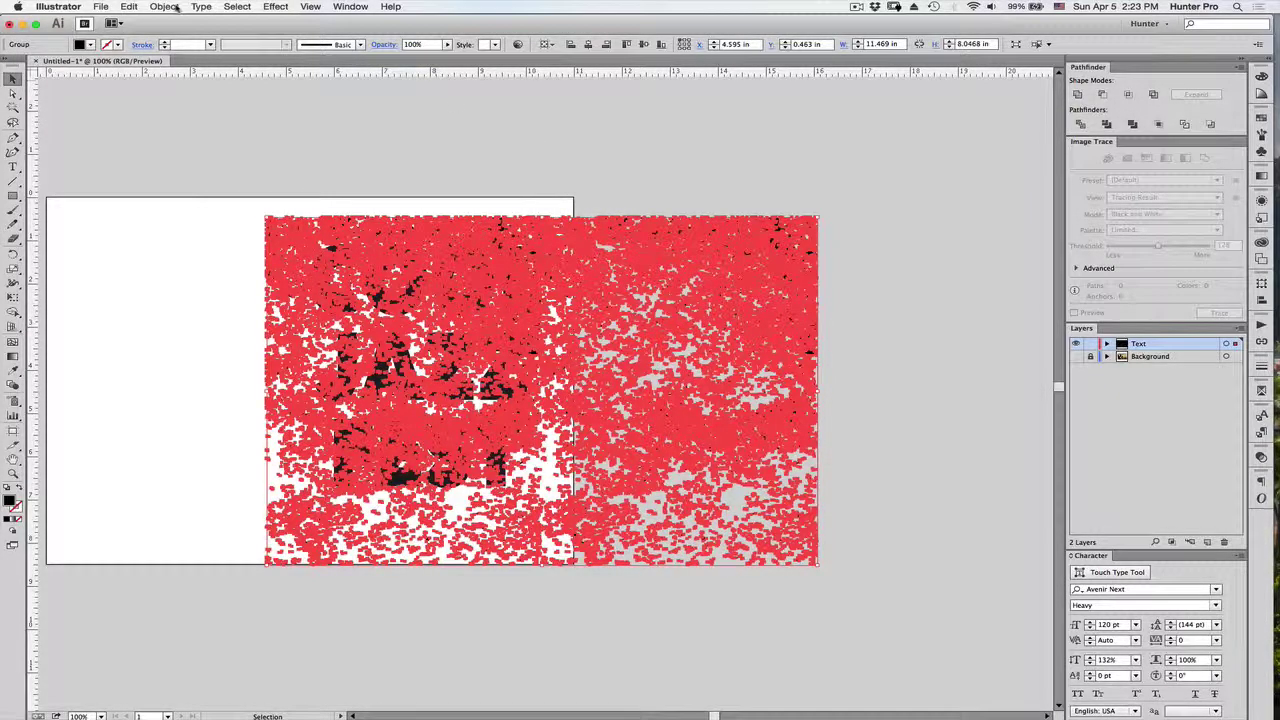
pyautogui.click(176, 8)
pyautogui.moveTo(172, 35)
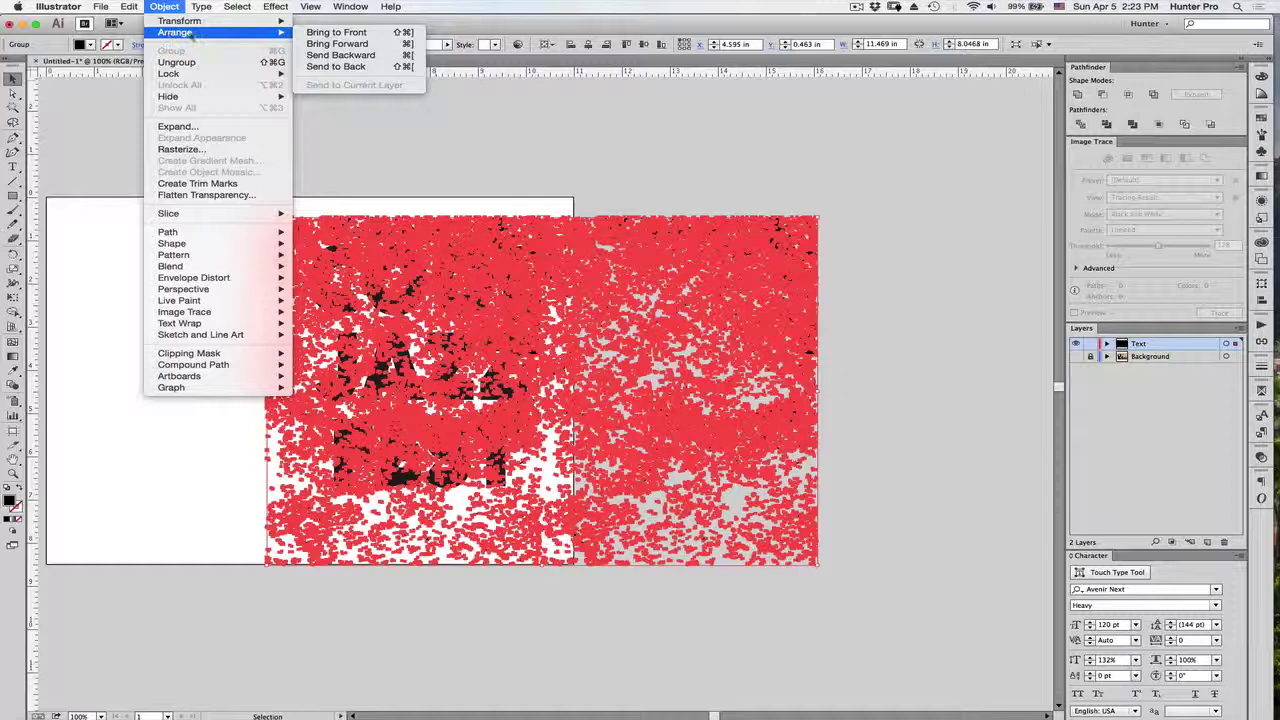
pyautogui.click(336, 67)
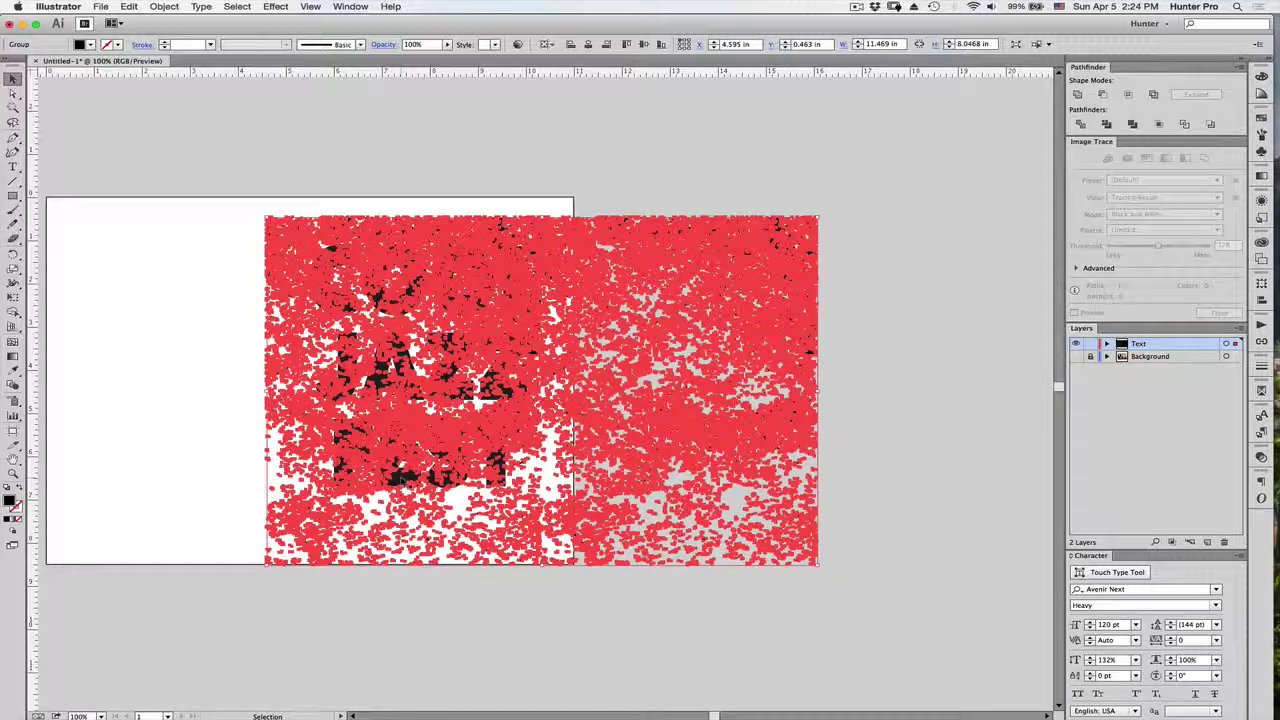
# - Turn the outlined letters into one compound path with Object > Compound Path > Make
pyautogui.click(402, 482)
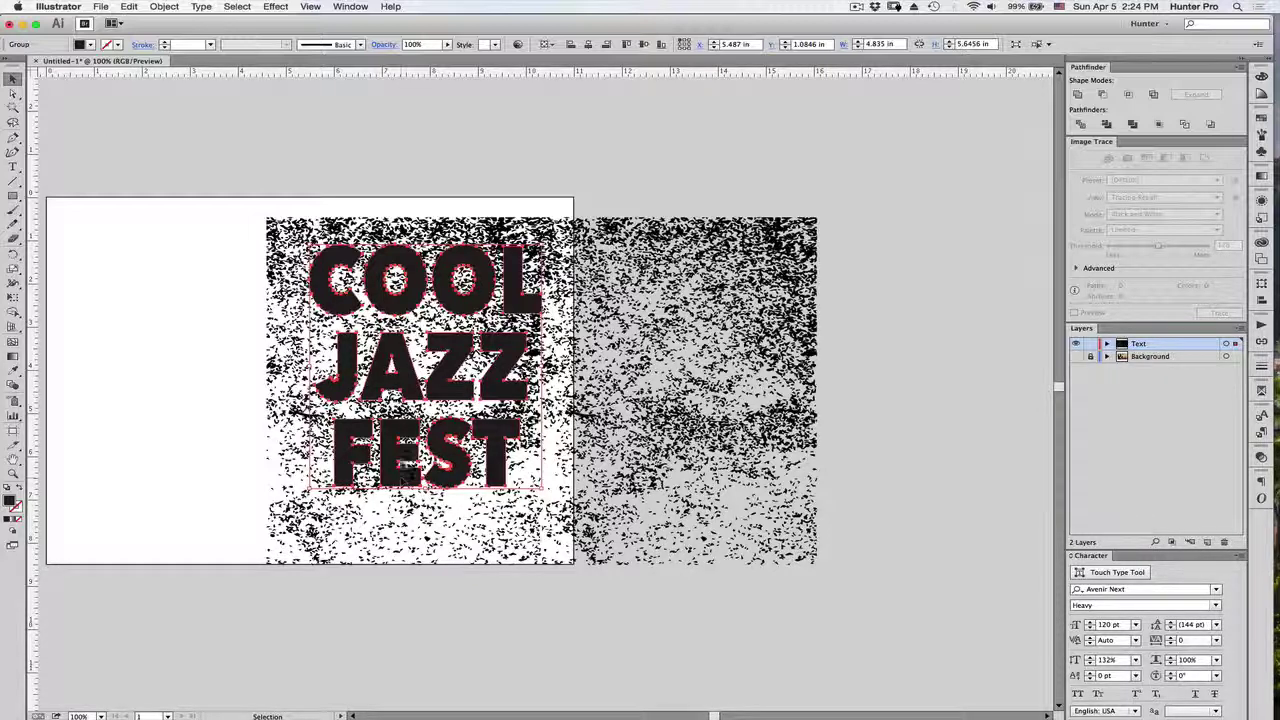
pyautogui.click(165, 7)
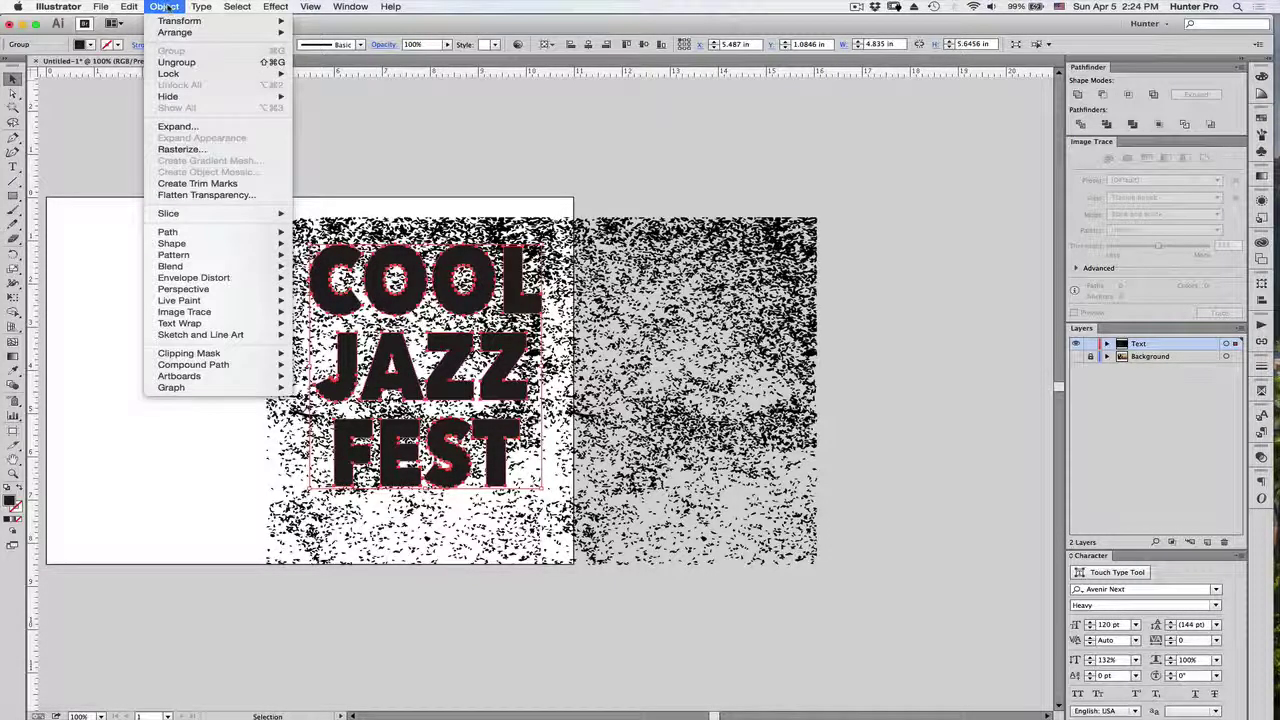
pyautogui.moveTo(200, 366)
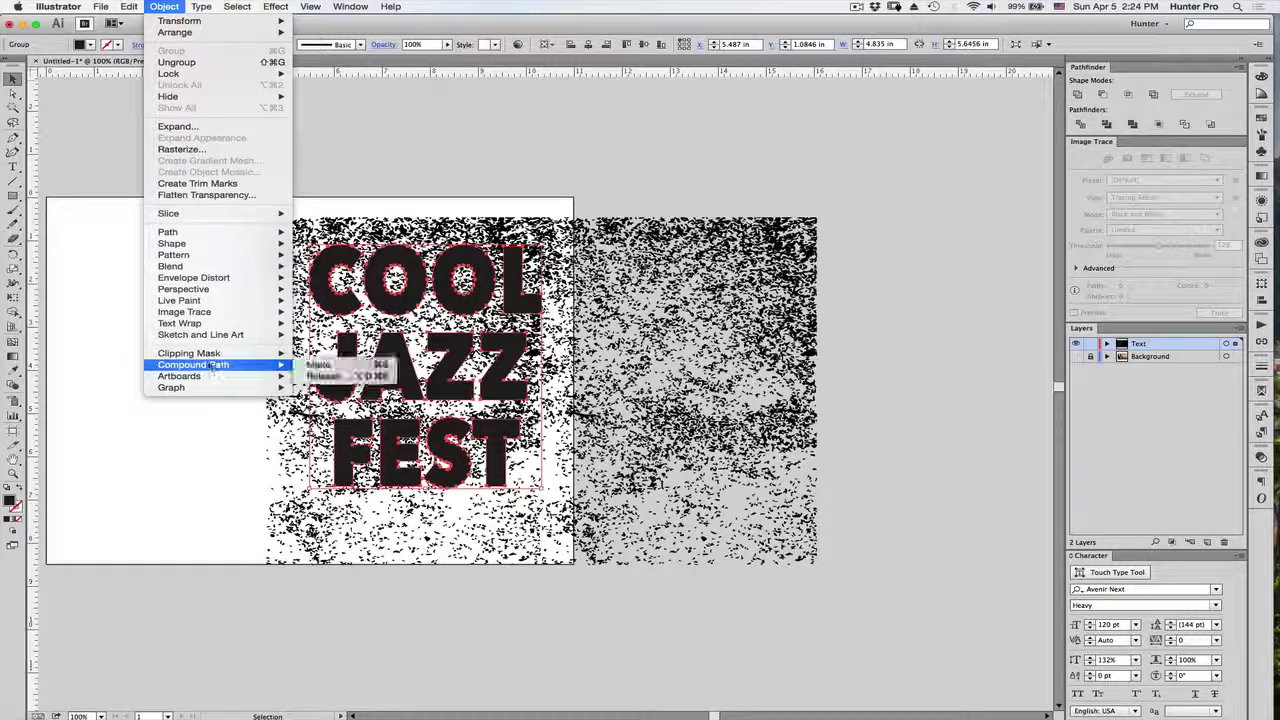
pyautogui.click(318, 366)
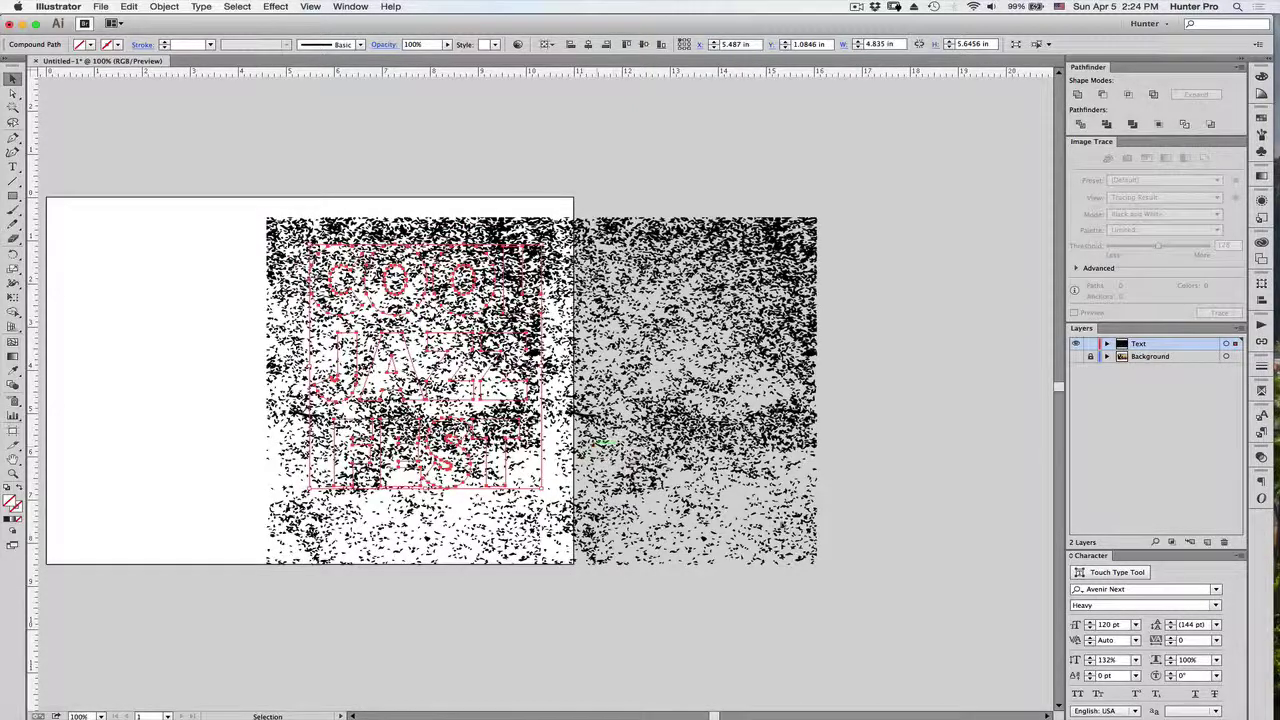
# - Select the lettering together with the speckle texture and apply Pathfinder Minus Back
pyautogui.moveTo(907, 591)
pyautogui.mouseDown()
pyautogui.moveTo(668, 320)
pyautogui.moveTo(414, 155)
pyautogui.moveTo(286, 137)
pyautogui.moveTo(249, 149)
pyautogui.moveTo(254, 136)
pyautogui.mouseUp()
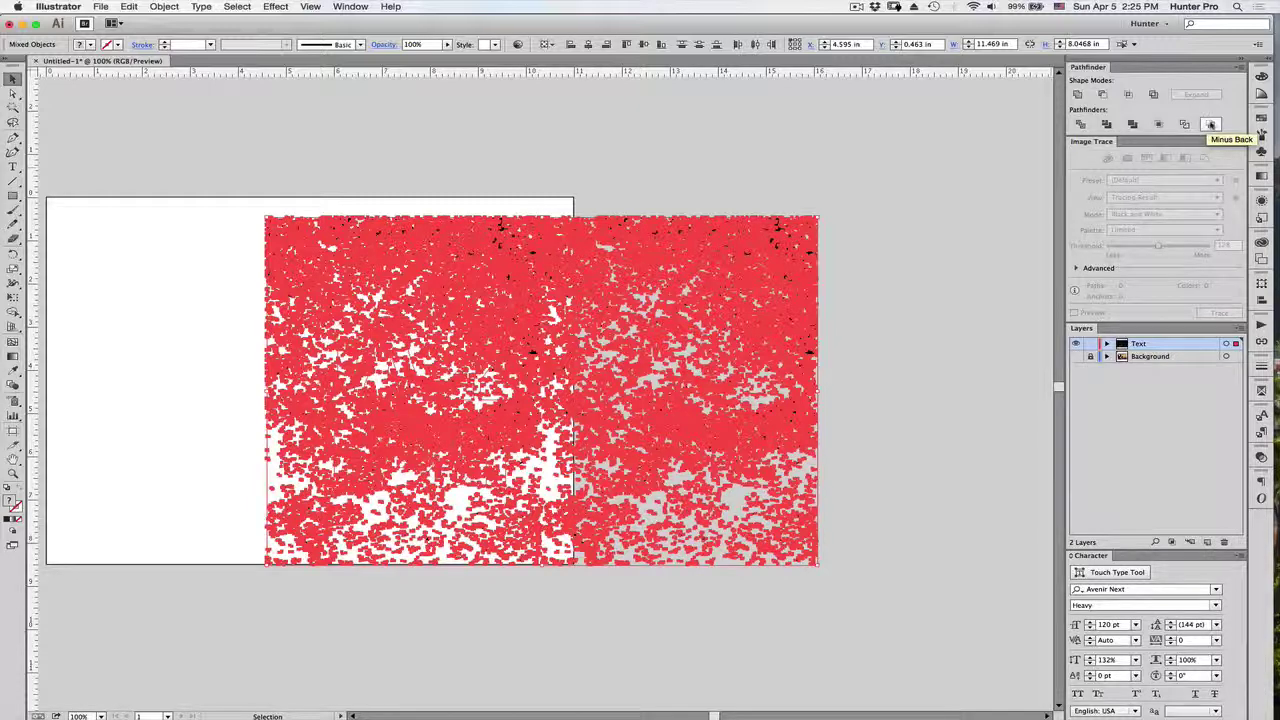
pyautogui.click(1211, 124)
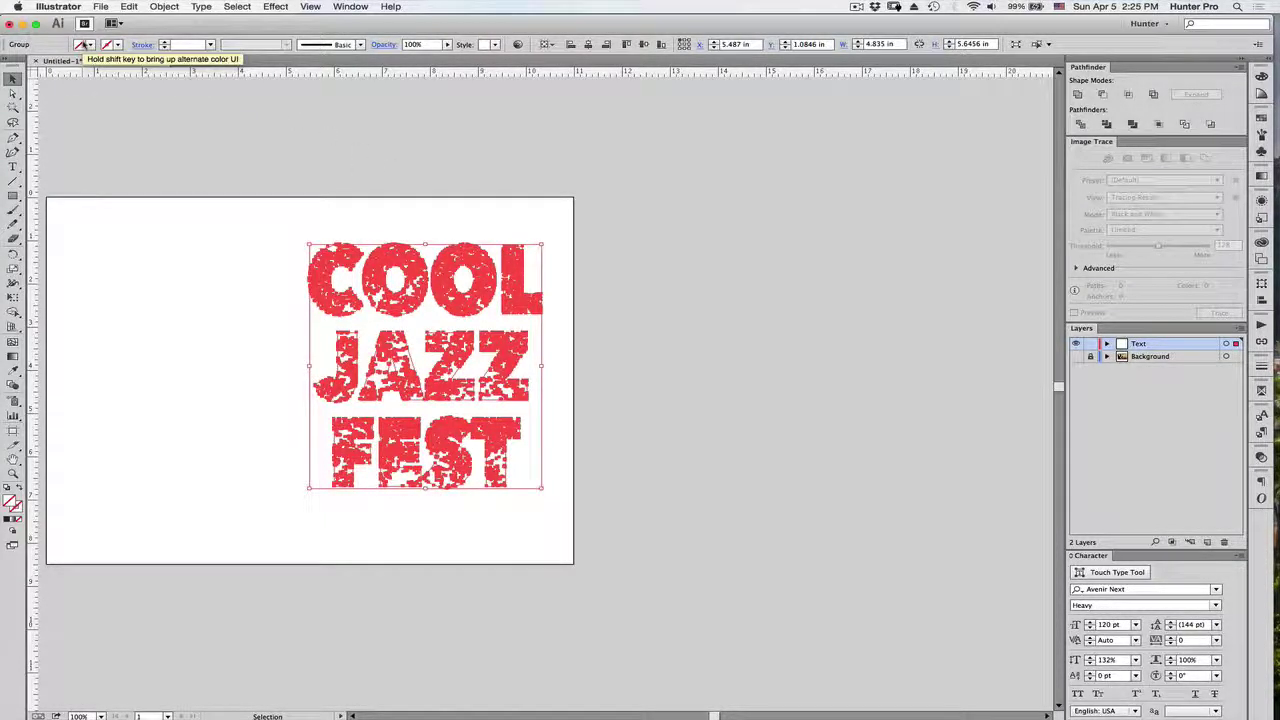
# - Fill the distressed lettering with the C=0 M=80 Y=95 K=0 orange-red swatch, then deselect
pyautogui.click(91, 46)
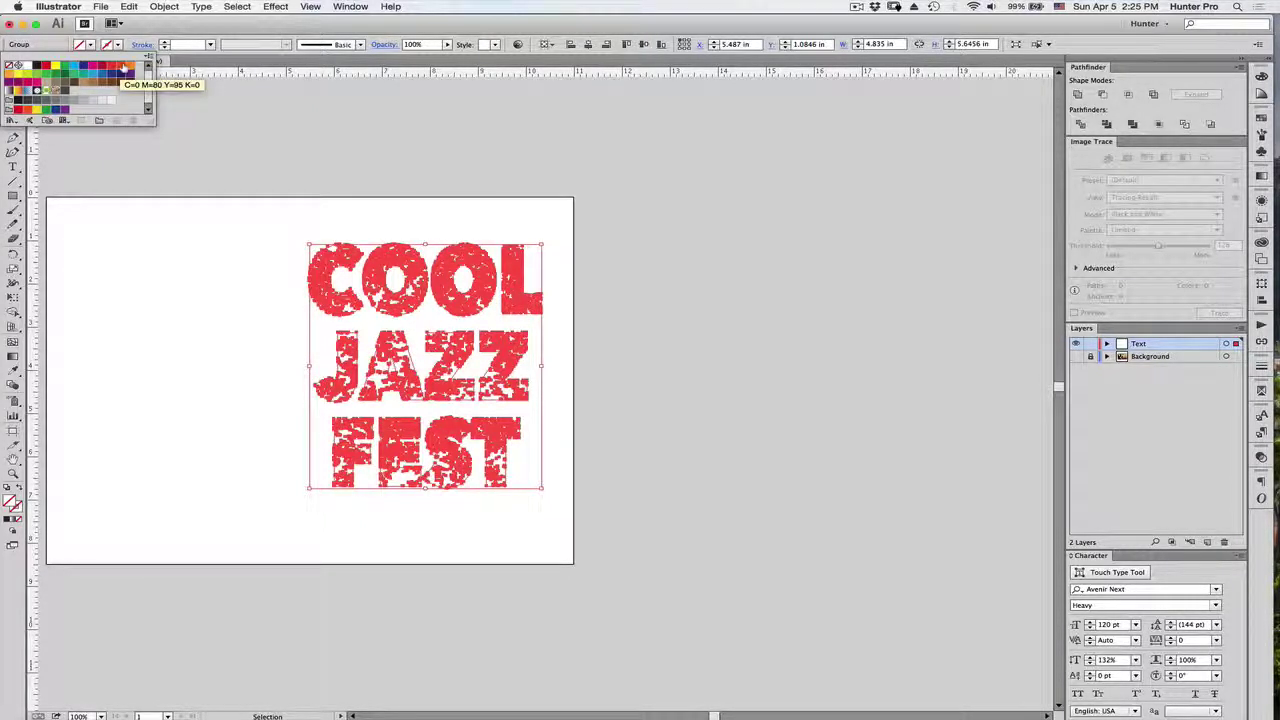
pyautogui.click(120, 67)
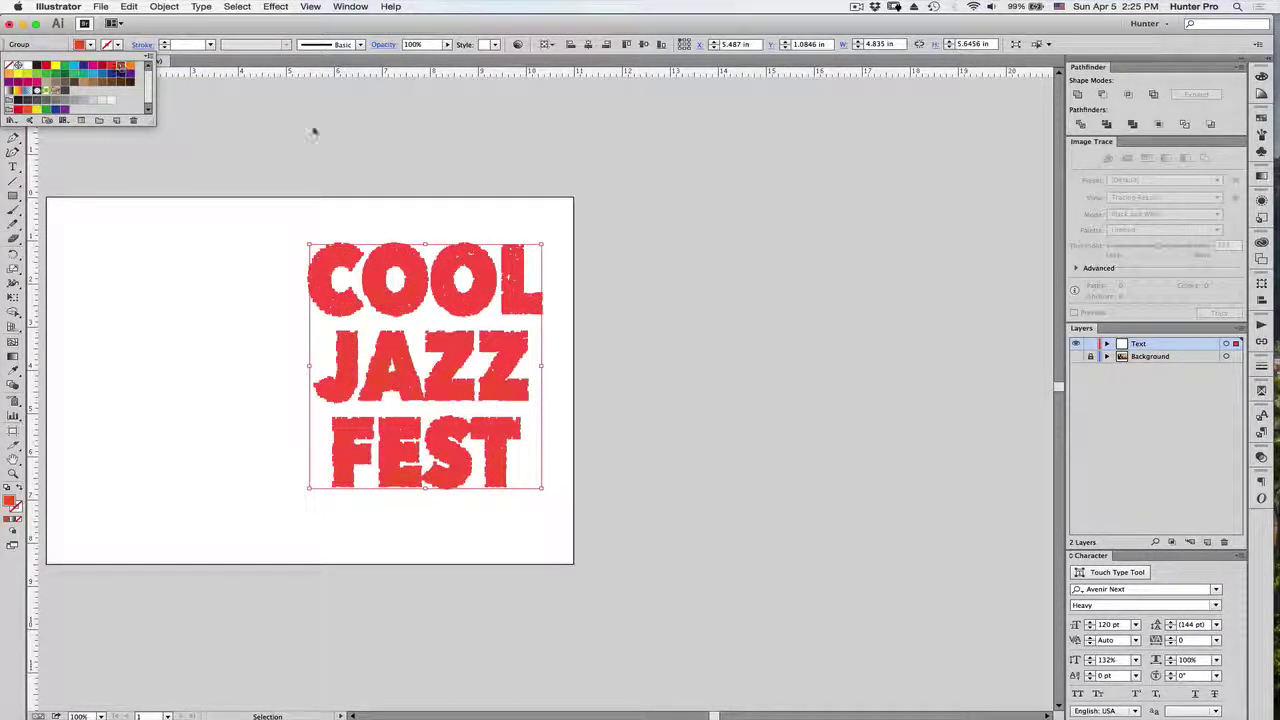
pyautogui.click(355, 131)
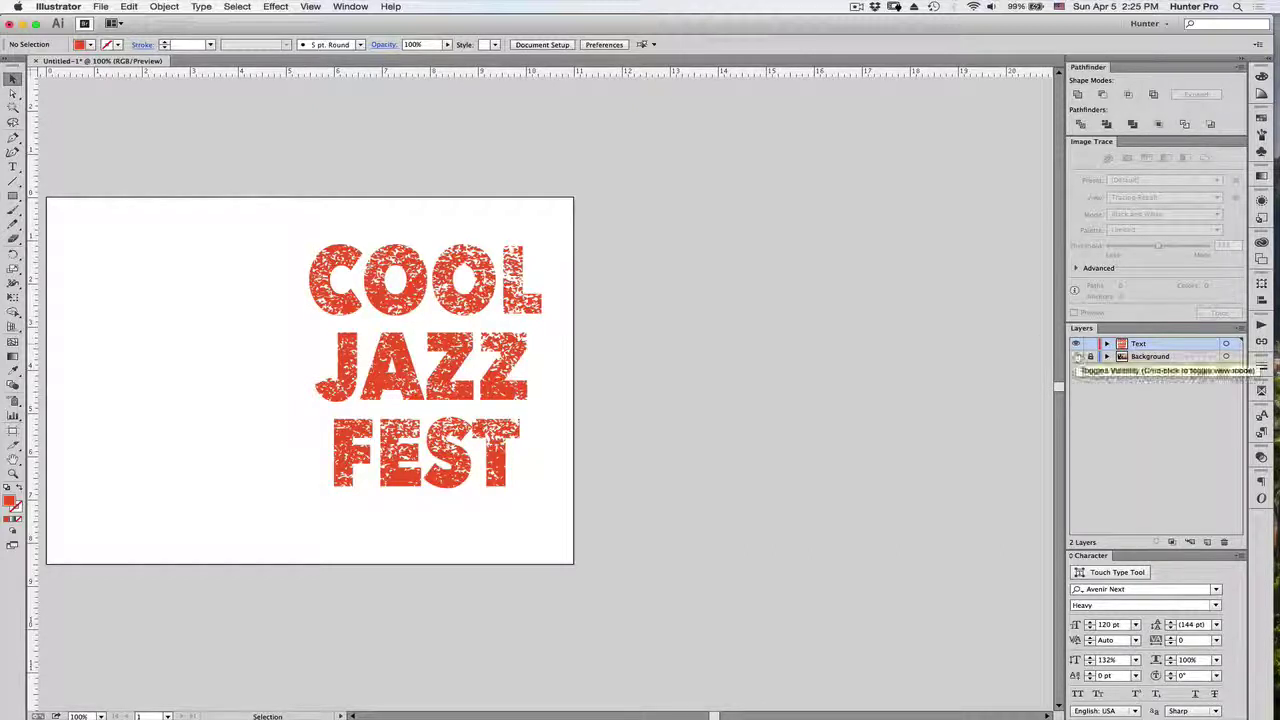
# - Reveal the saxophonist Background layer, fit the artboard, and fill the lettering with R=77 G=77 B=77 grey
pyautogui.click(1076, 356)
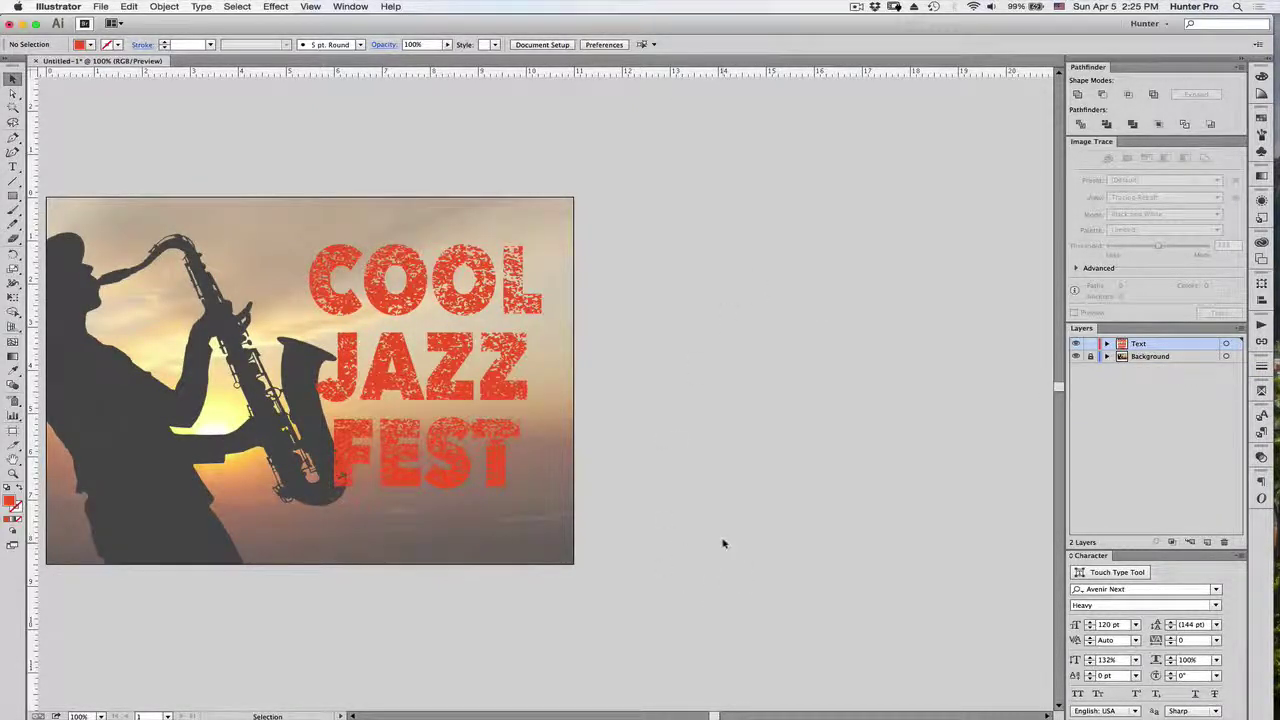
pyautogui.press('super+0')
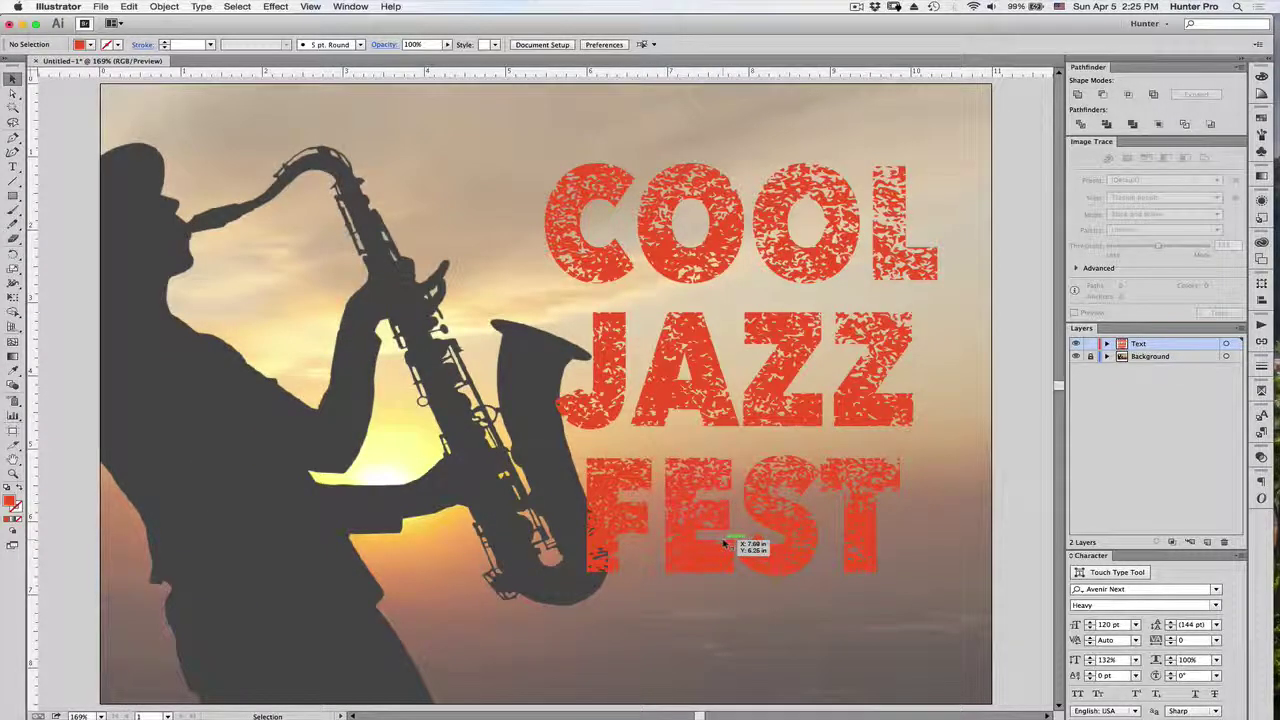
pyautogui.click(591, 176)
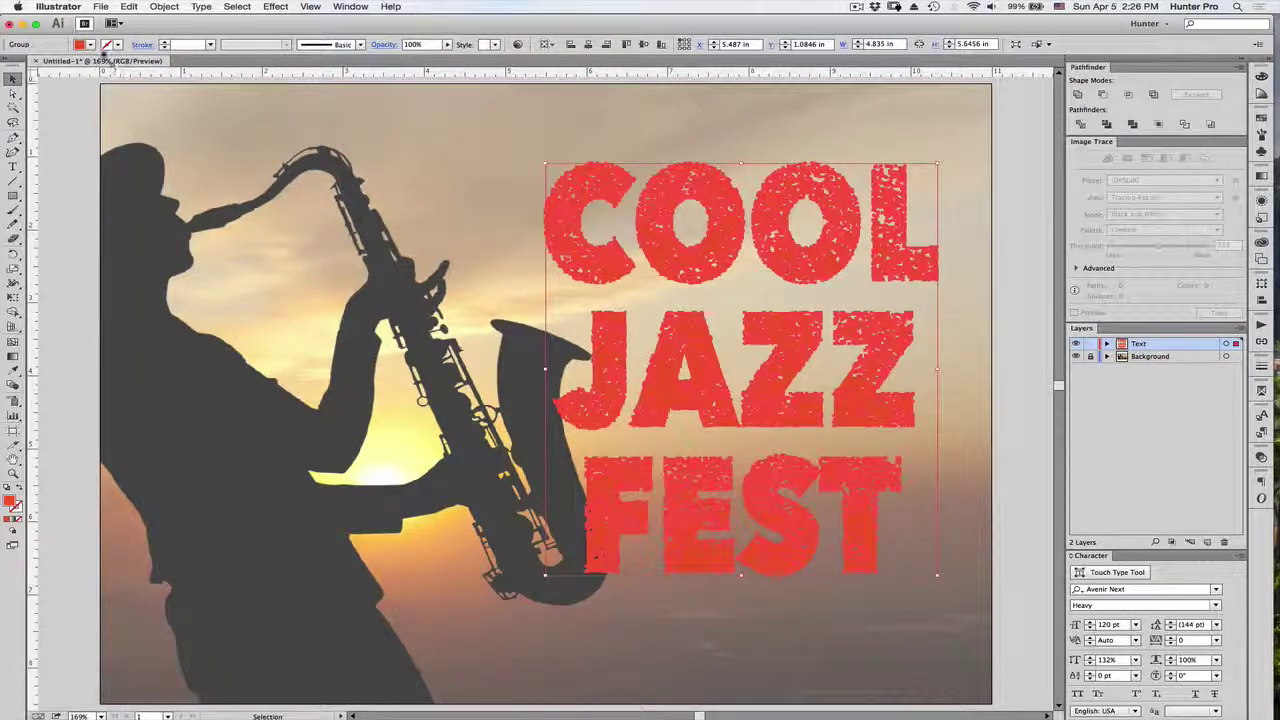
pyautogui.click(90, 45)
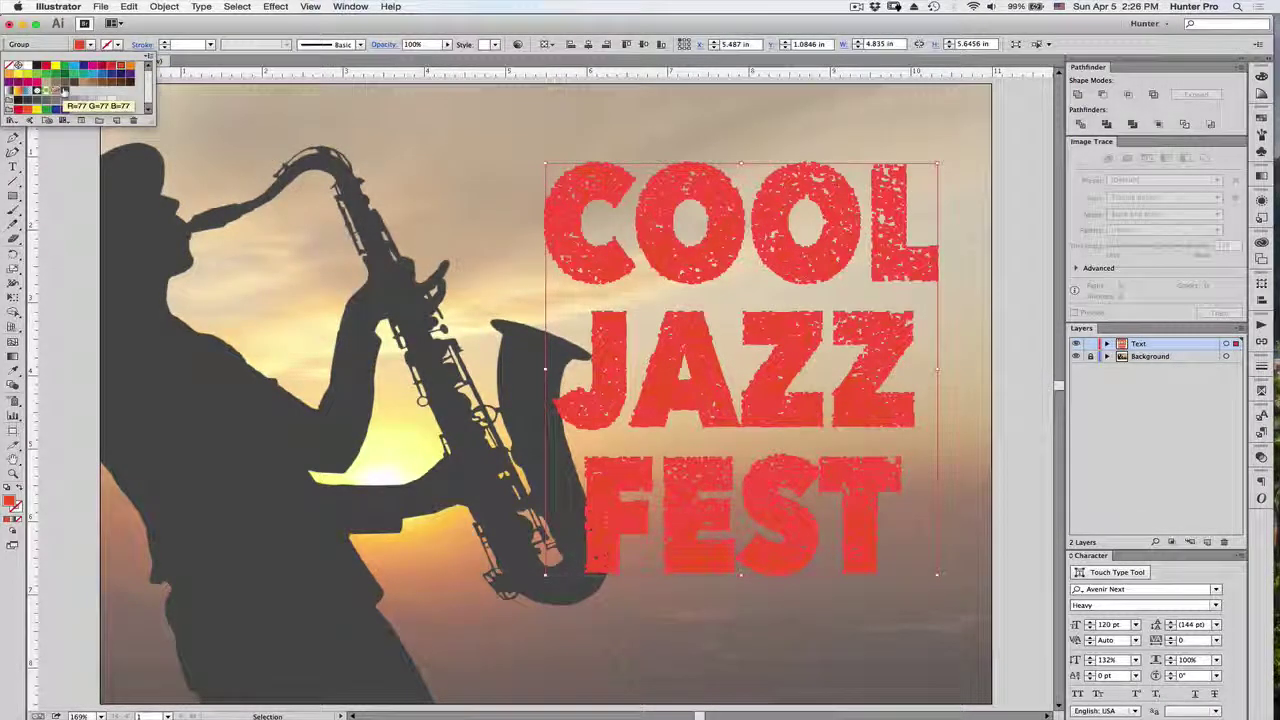
pyautogui.click(65, 90)
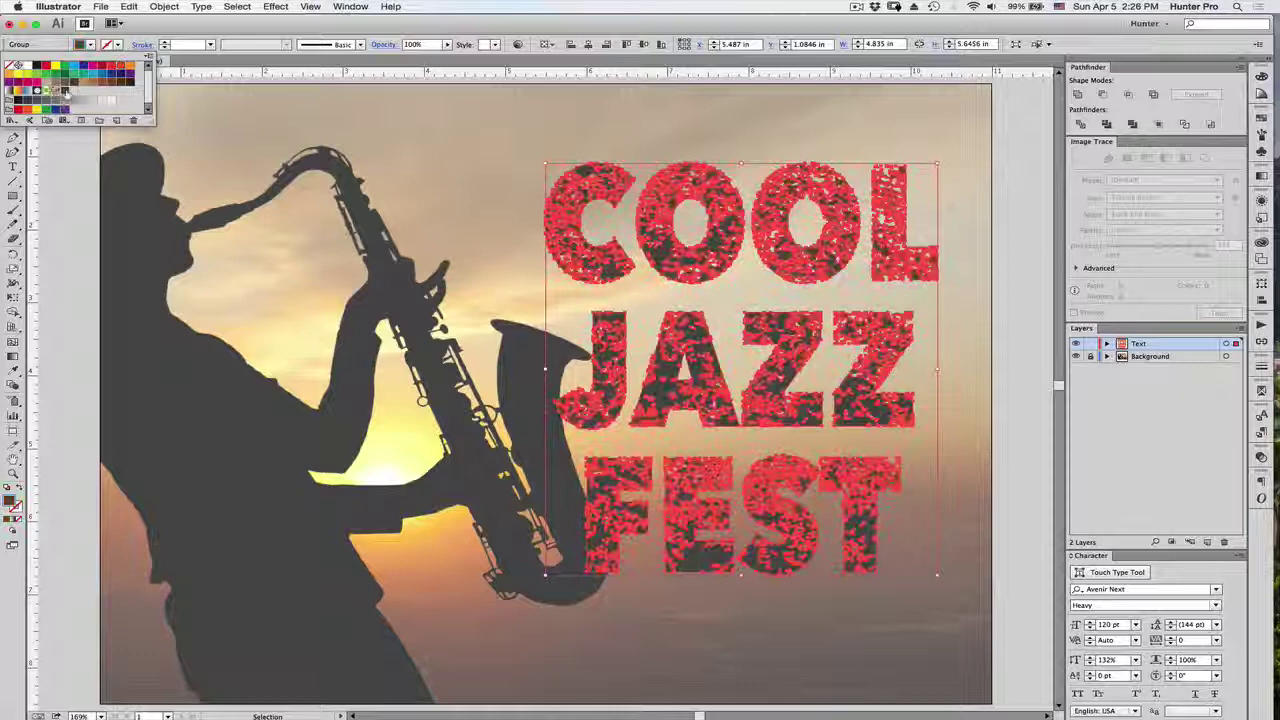
pyautogui.click(65, 175)
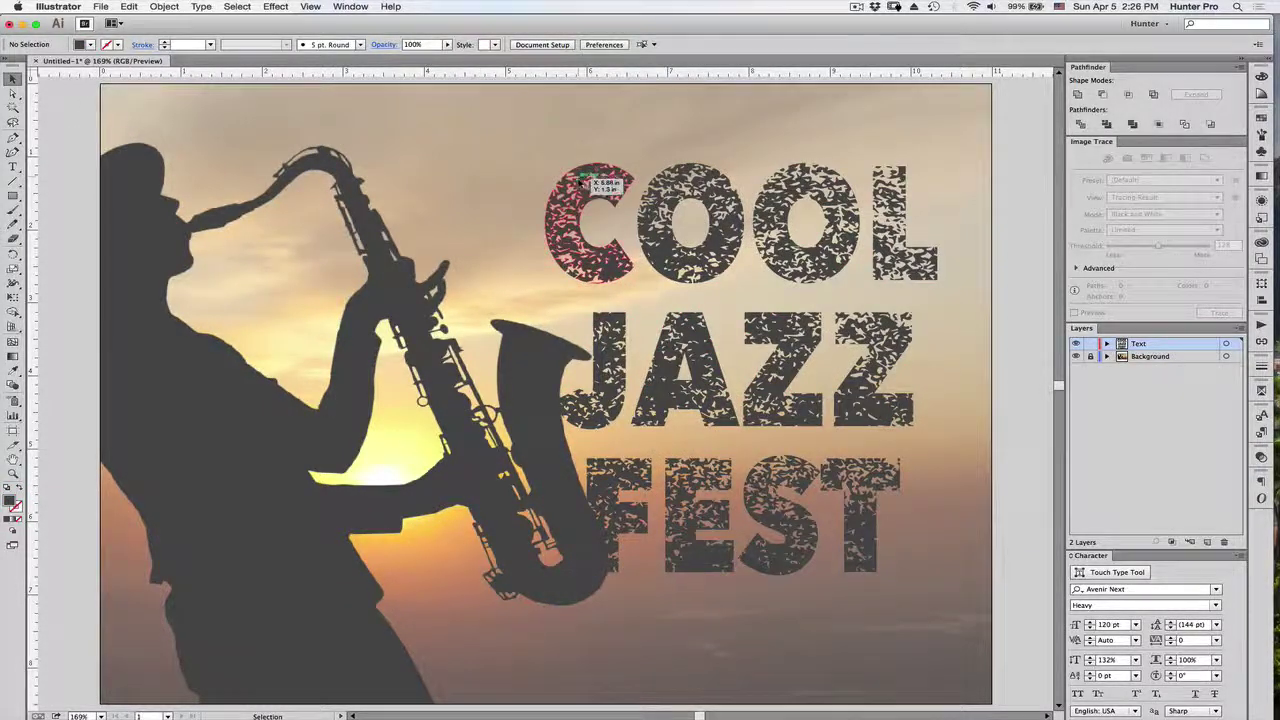
# - Scale the text group to about 5.171 × 6.0379 in, filling the sky beside the saxophonist
pyautogui.click(727, 318)
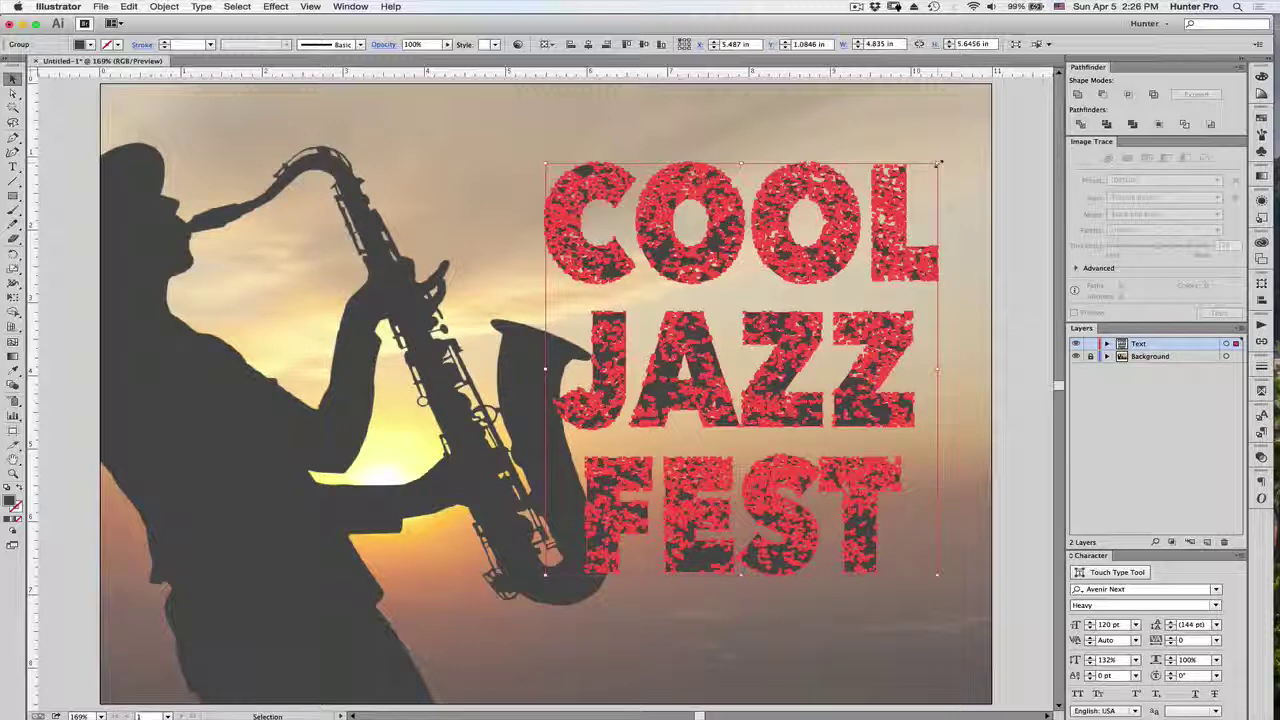
pyautogui.moveTo(939, 163); pyautogui.dragTo(866, 310)
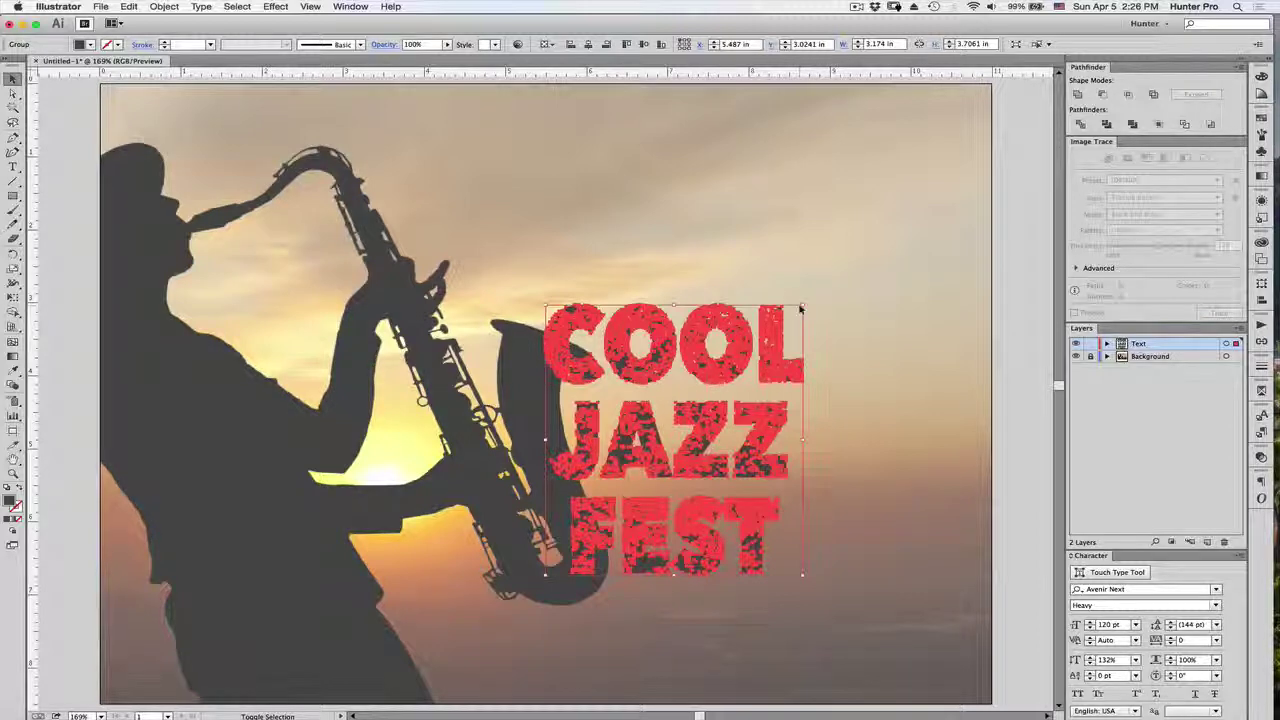
pyautogui.moveTo(811, 294); pyautogui.dragTo(965, 93)
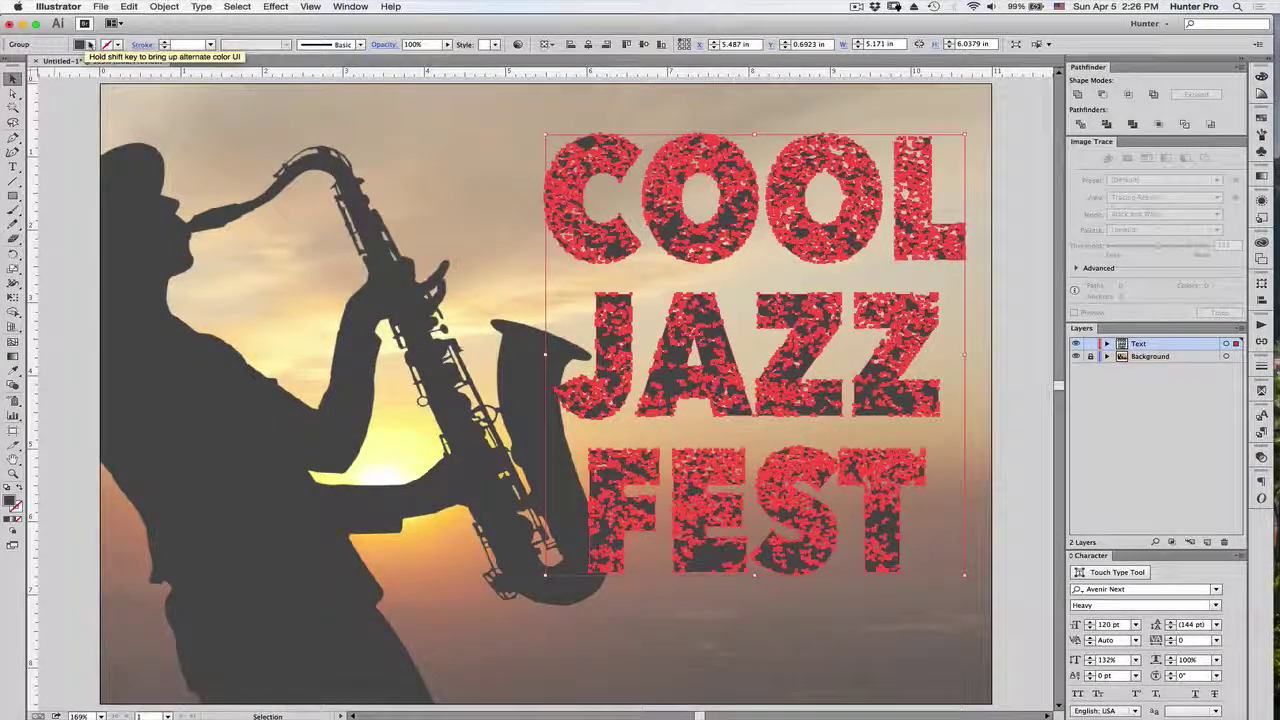
# - Recolour the COOL JAZZ FEST lettering from dark grey to a bright orange swatch
pyautogui.click(88, 44)
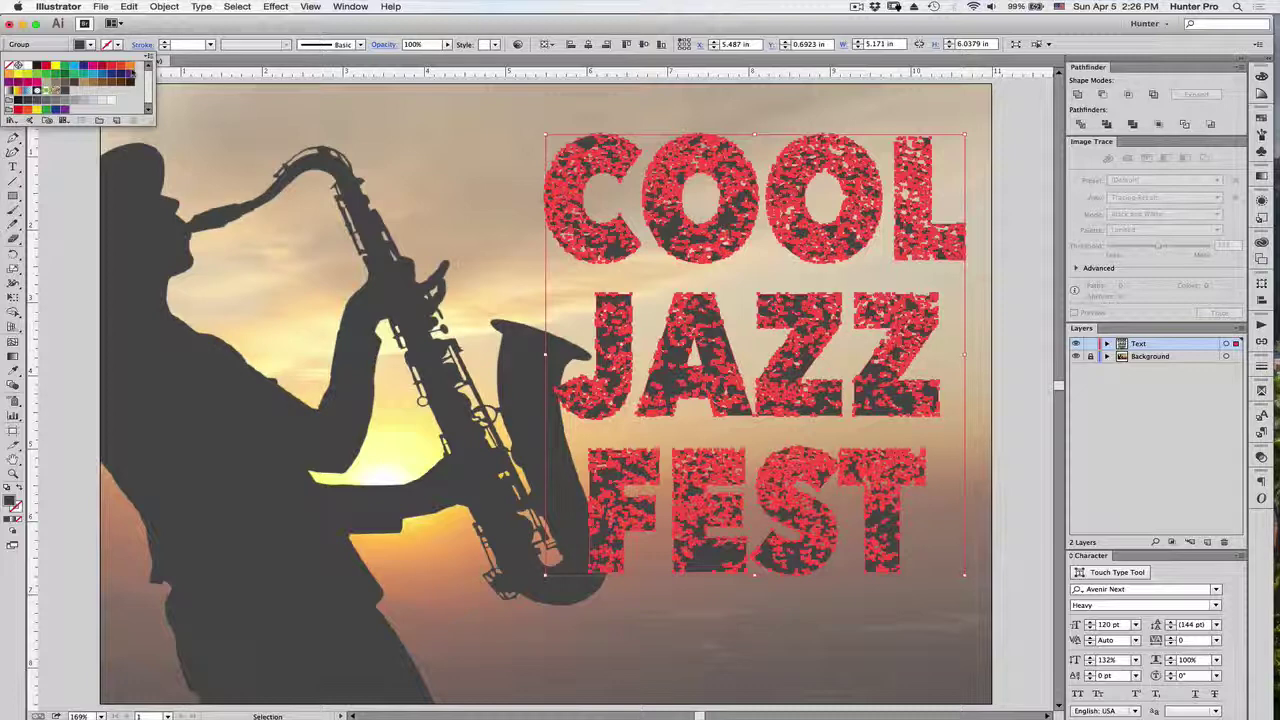
pyautogui.click(133, 66)
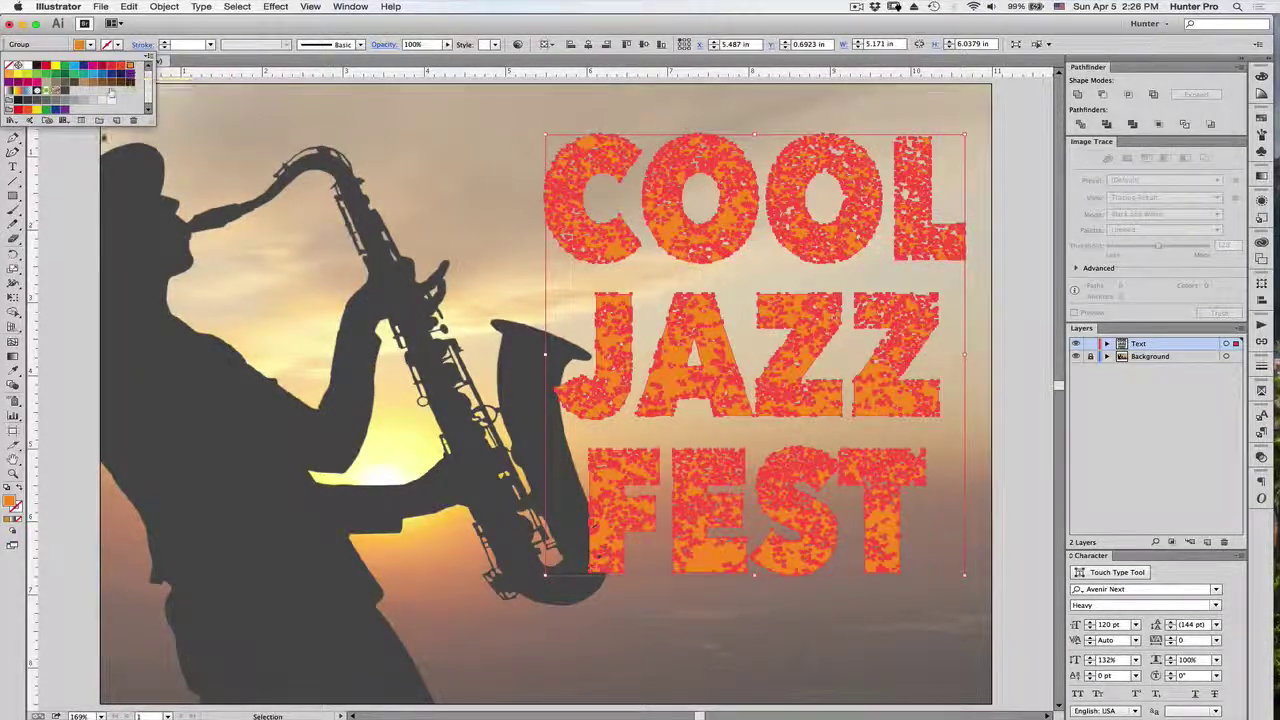
pyautogui.click(82, 153)
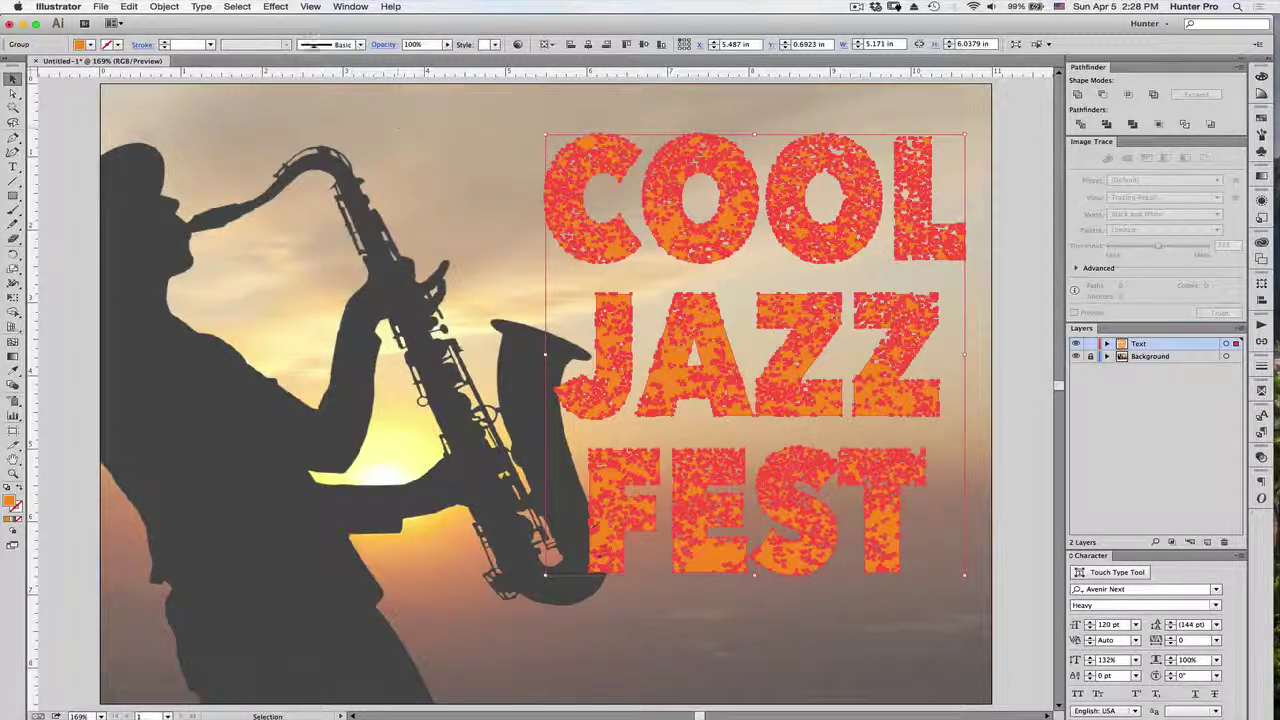
# - Add a Multiply drop shadow: 75% opacity, 0.1 in X and Y offsets, 0.07 in blur
pyautogui.click(276, 7)
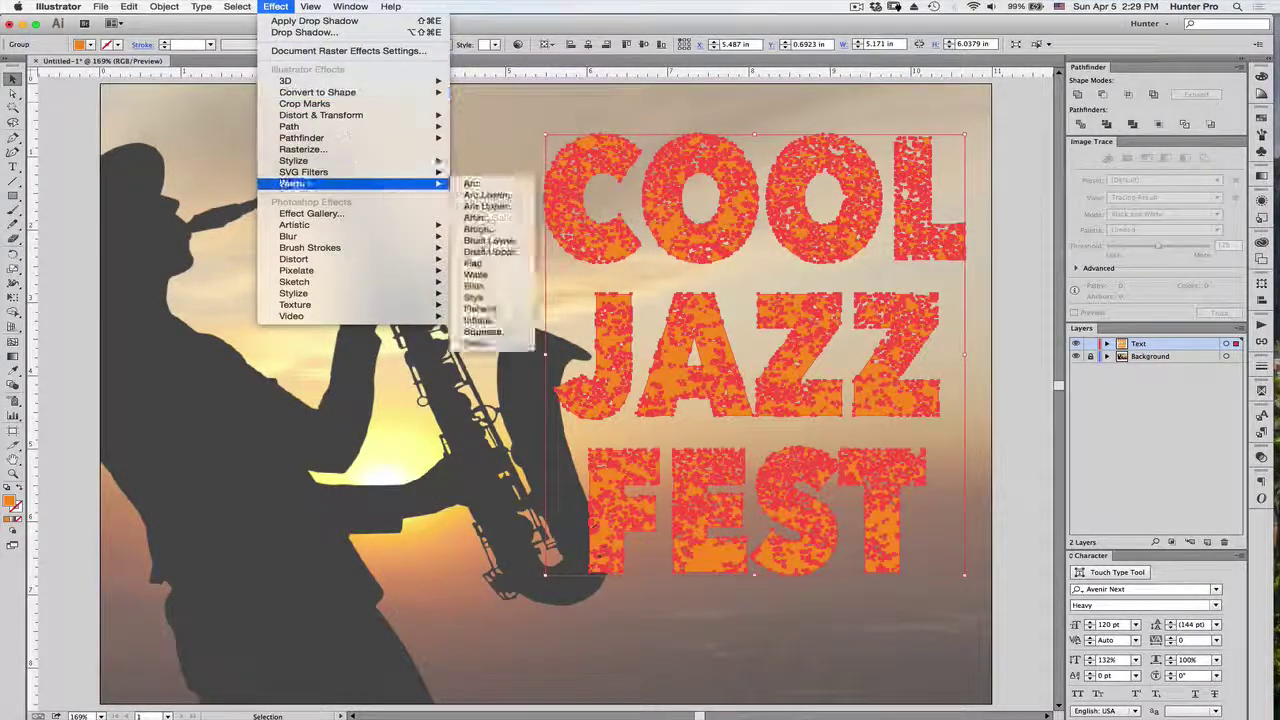
pyautogui.moveTo(390, 164)
pyautogui.click(495, 161)
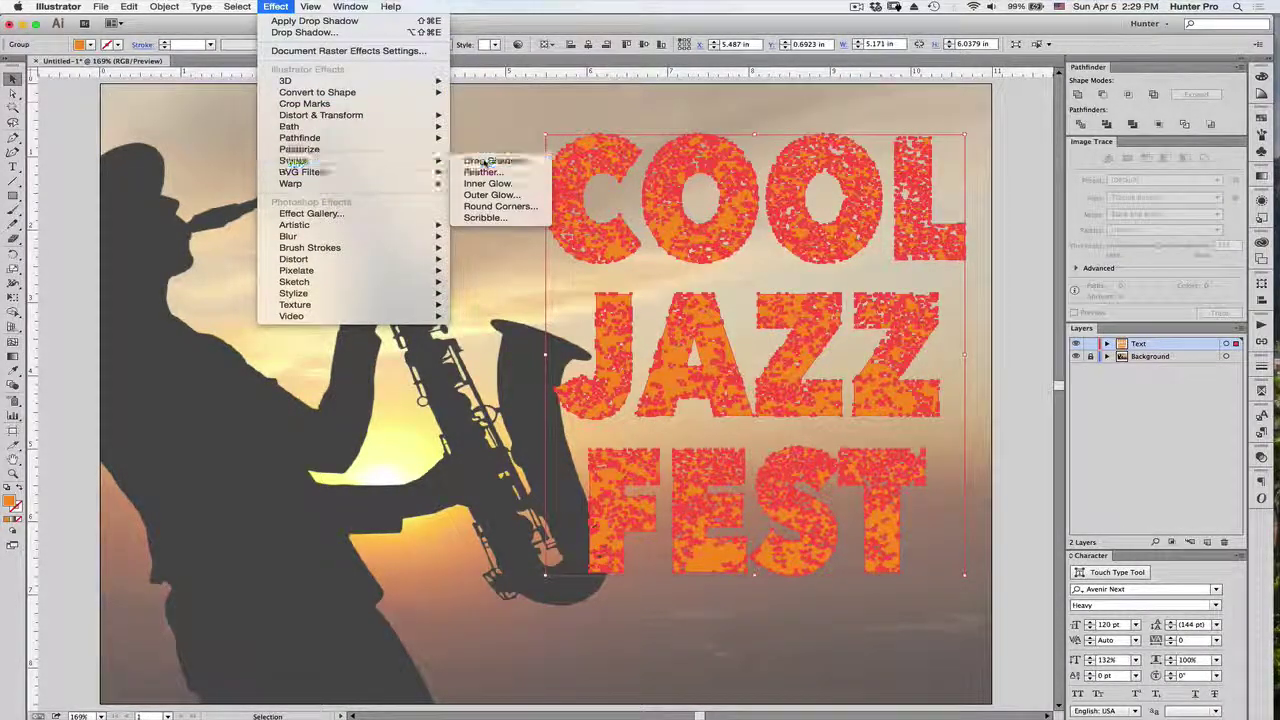
pyautogui.click(805, 299)
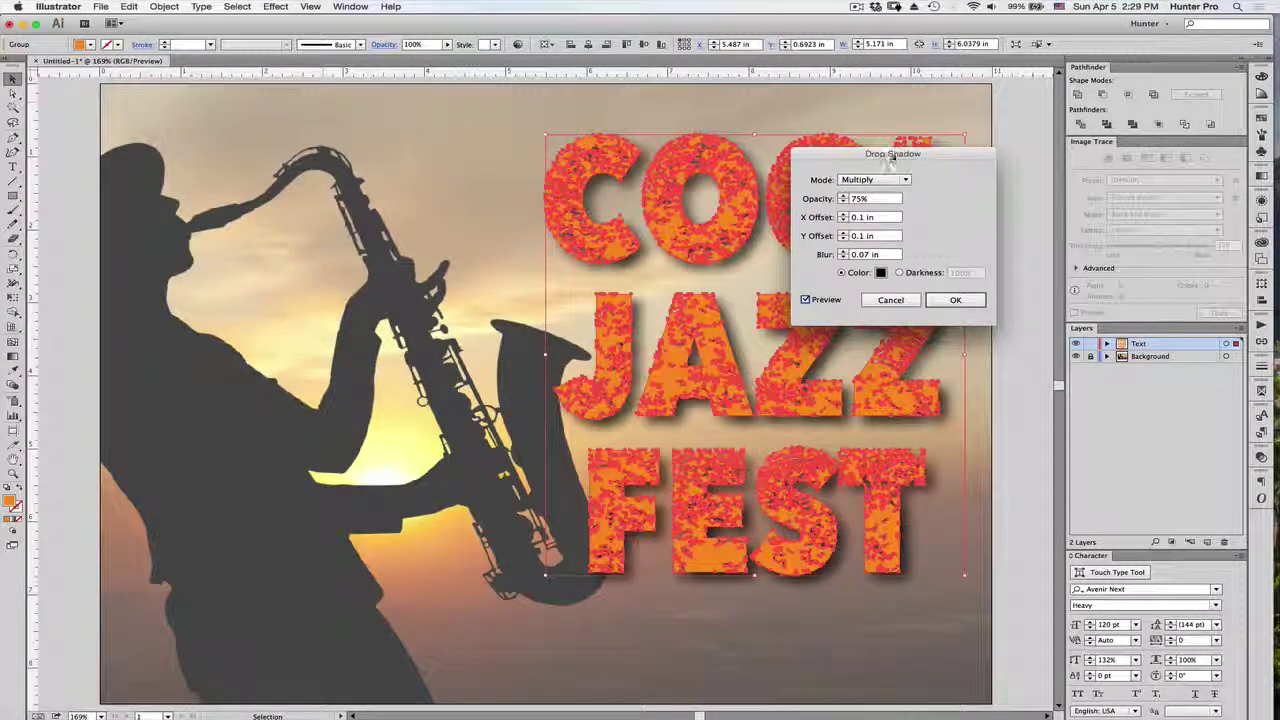
pyautogui.moveTo(893, 154); pyautogui.dragTo(1080, 183)
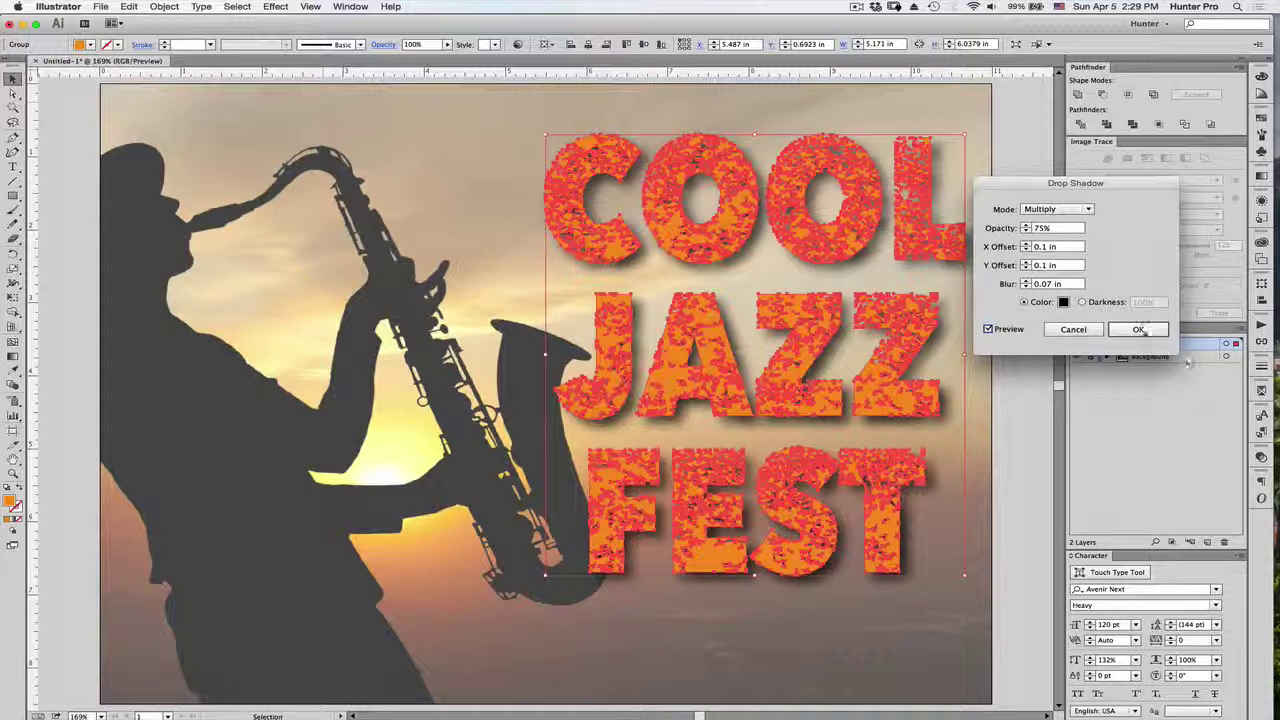
pyautogui.click(1141, 327)
pyautogui.click(1011, 203)
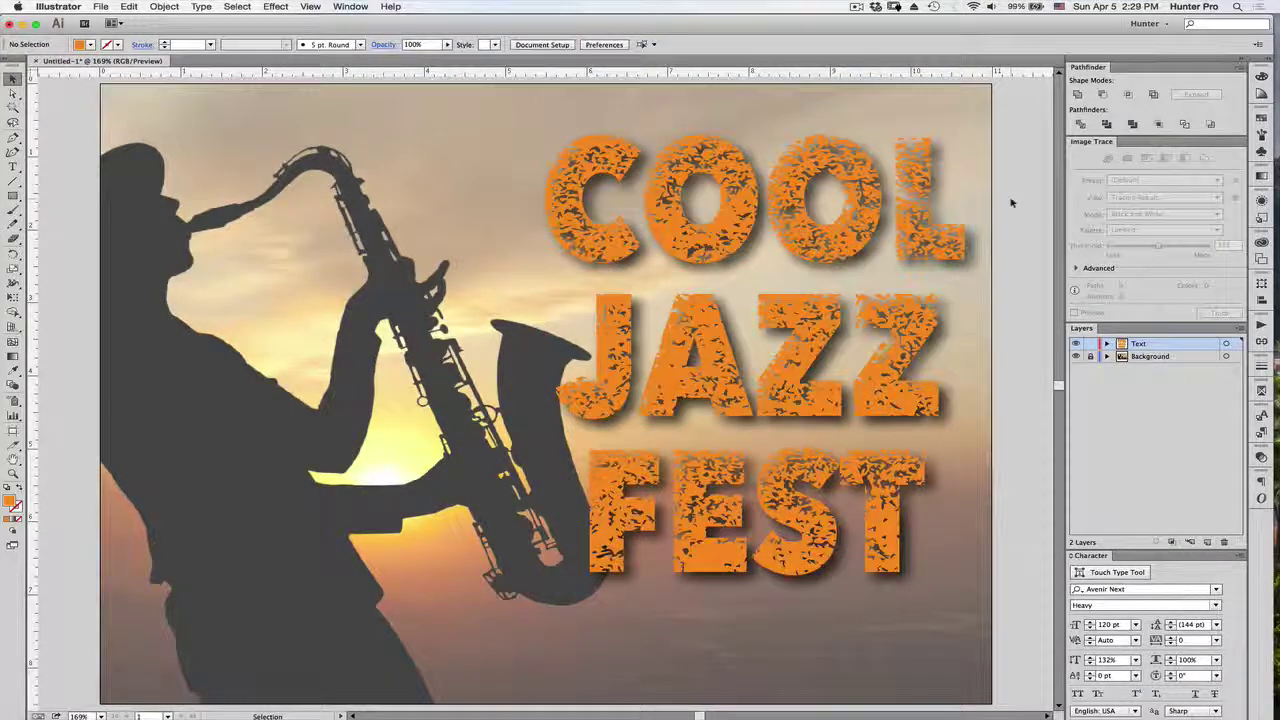